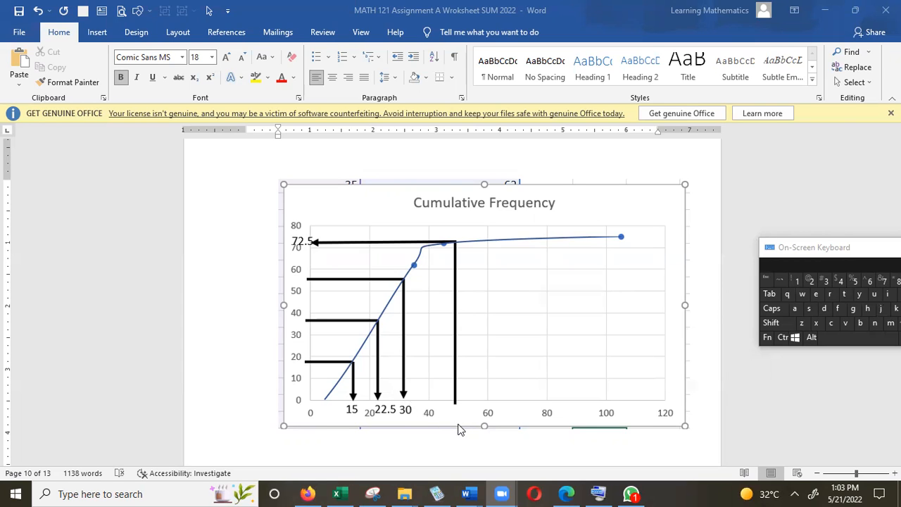
Step: Switch to the CFG workbook in Excel and enter the labels Min, Q1, Q2, Q3 and Max in A1:A5 of Sheet3
click(345, 492)
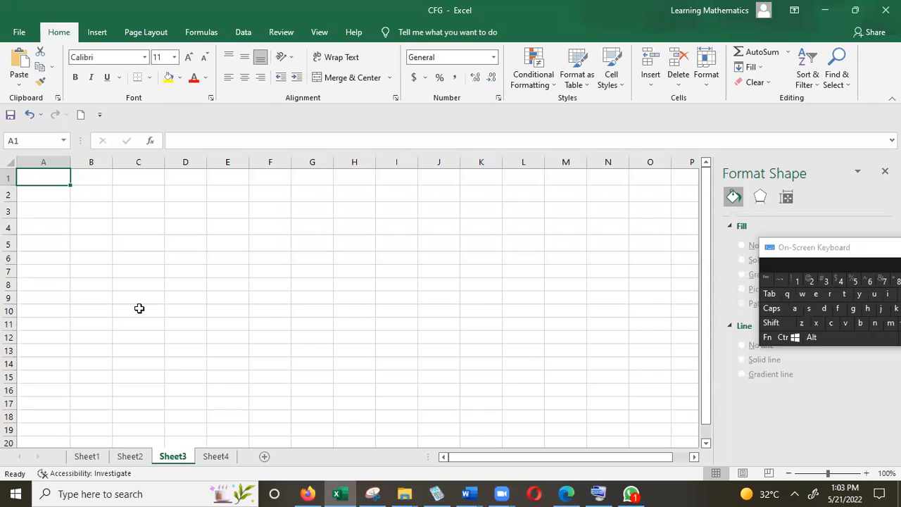
text(Min)
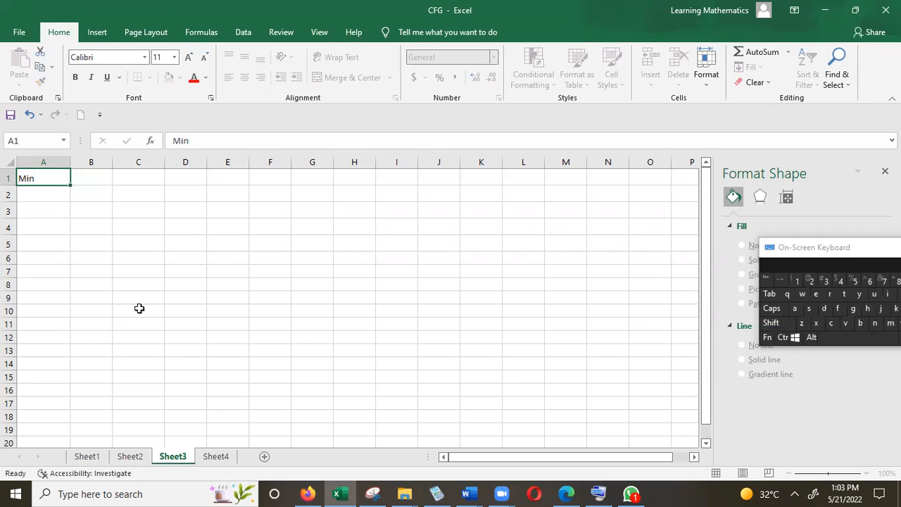
key(Return)
text(Q)
key(Return)
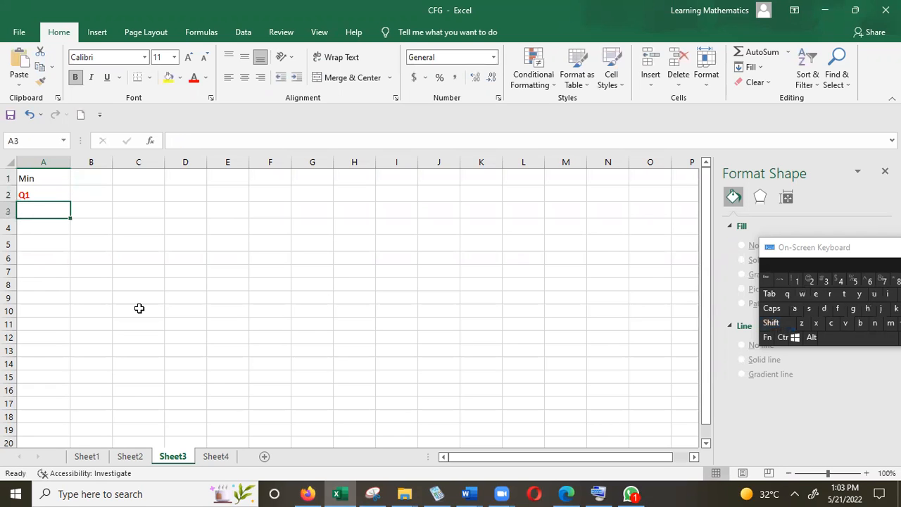
key(shift)
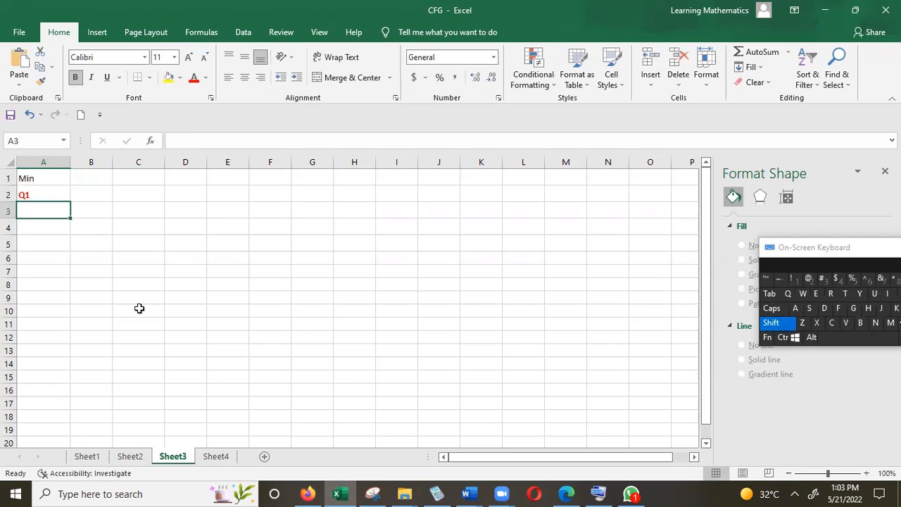
text(Q1)
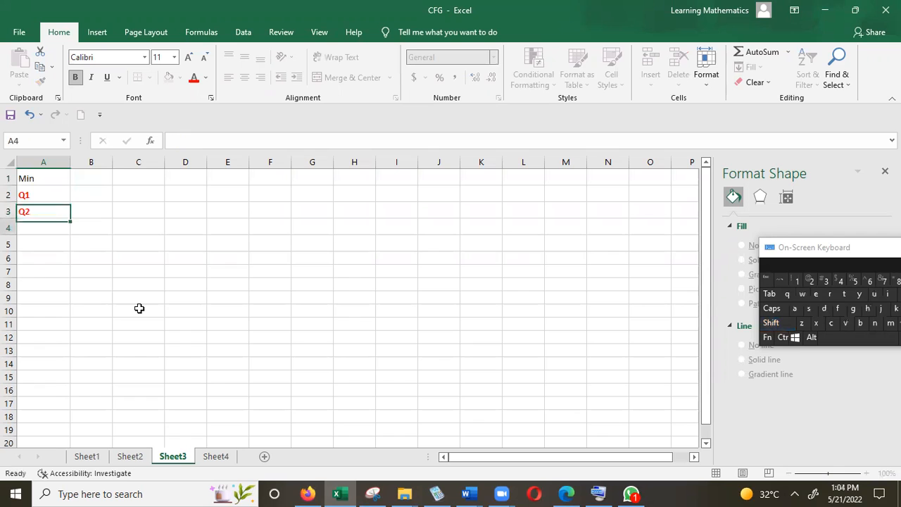
key(Return)
text(Q3)
key(Return)
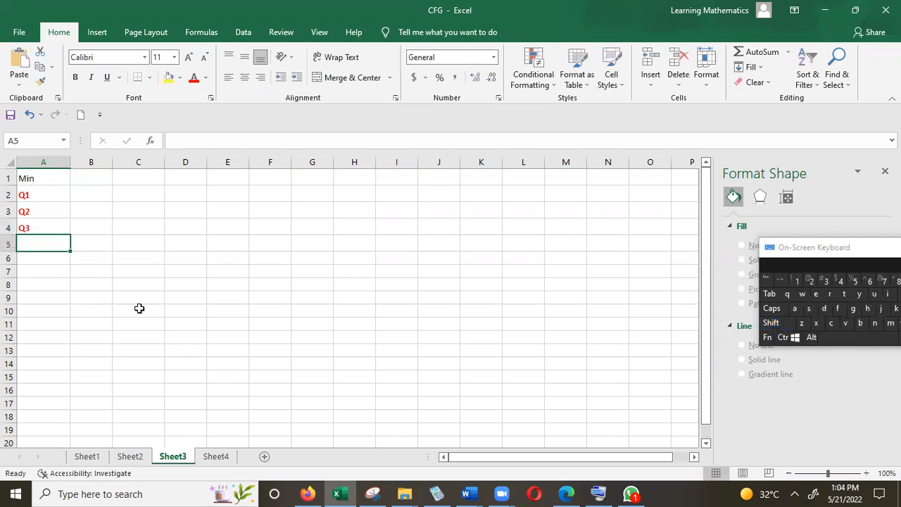
text(M)
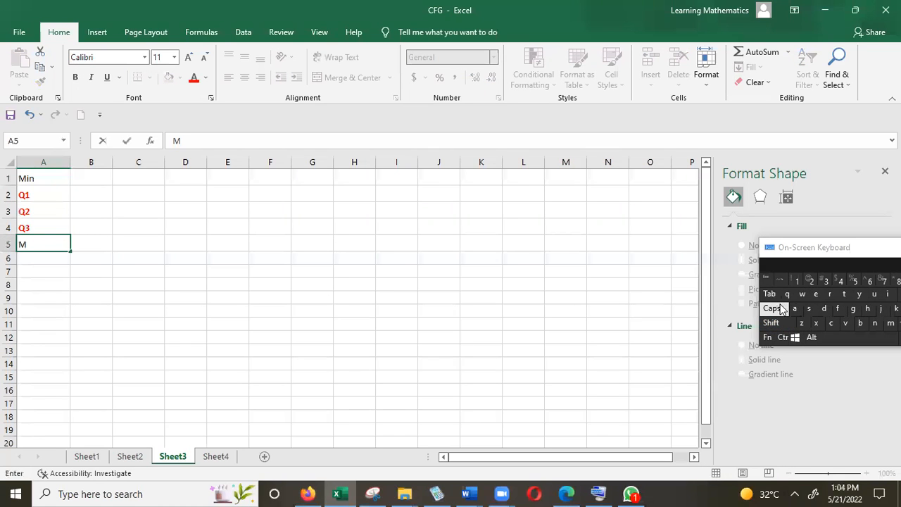
text(ax)
click(105, 331)
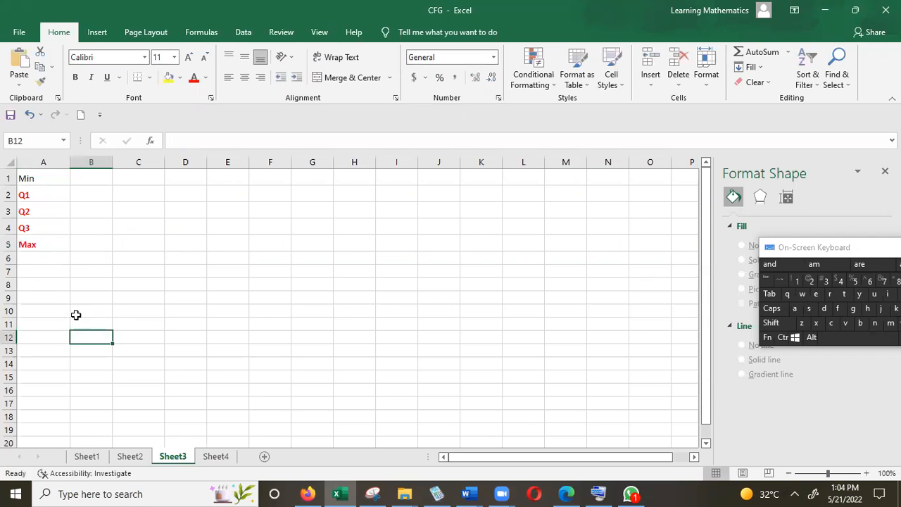
Step: Shrink the workbook window to see the Word chart, enter 5, 15, 22.5, 30 and 105 in B1:B5, and restore the full-size window
click(80, 175)
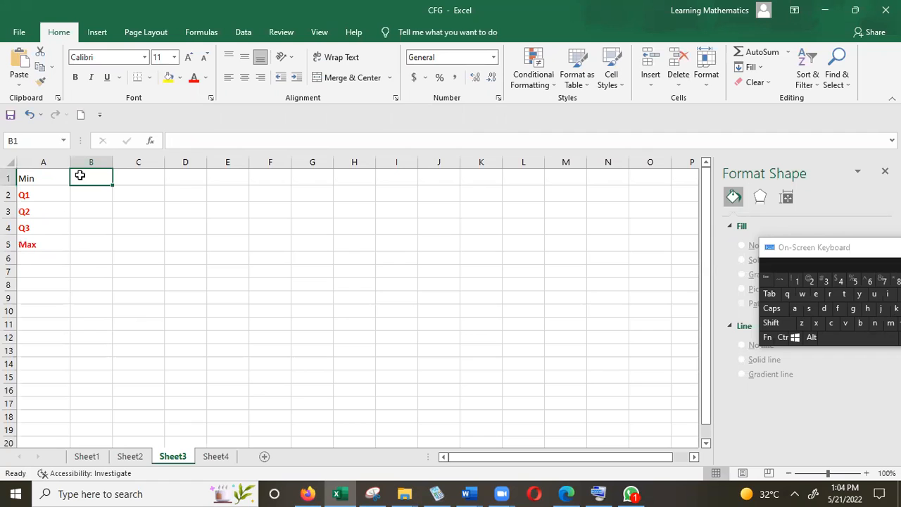
click(855, 10)
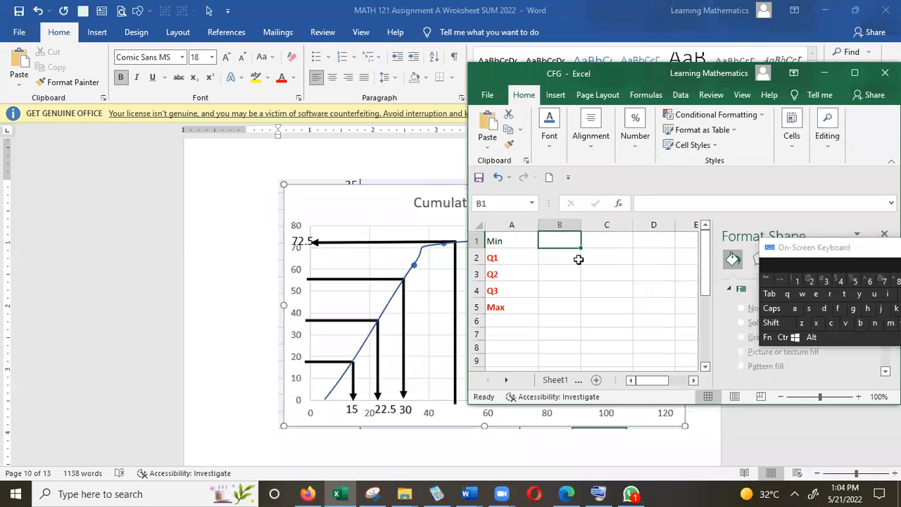
text(5)
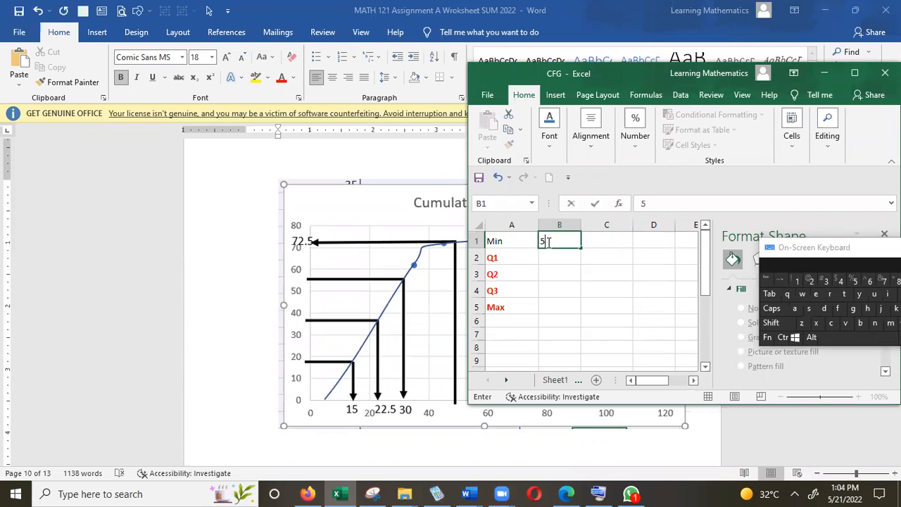
key(Return)
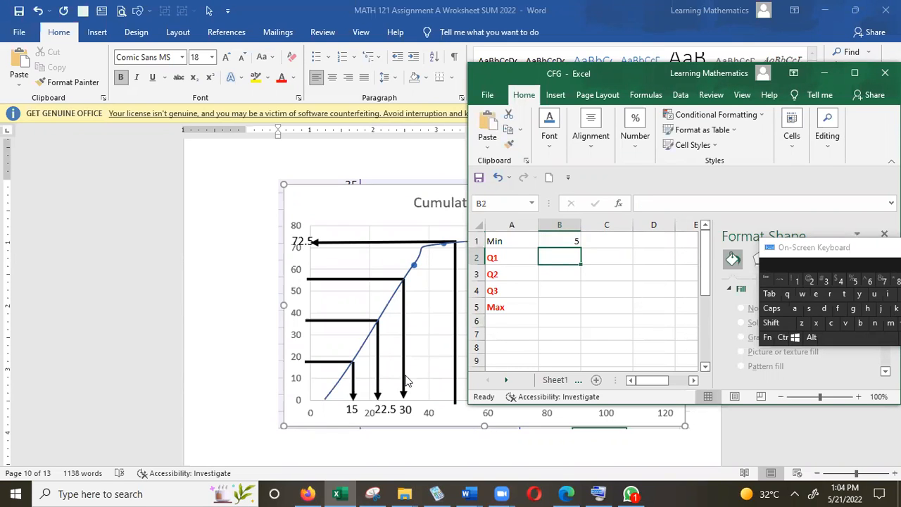
text(15)
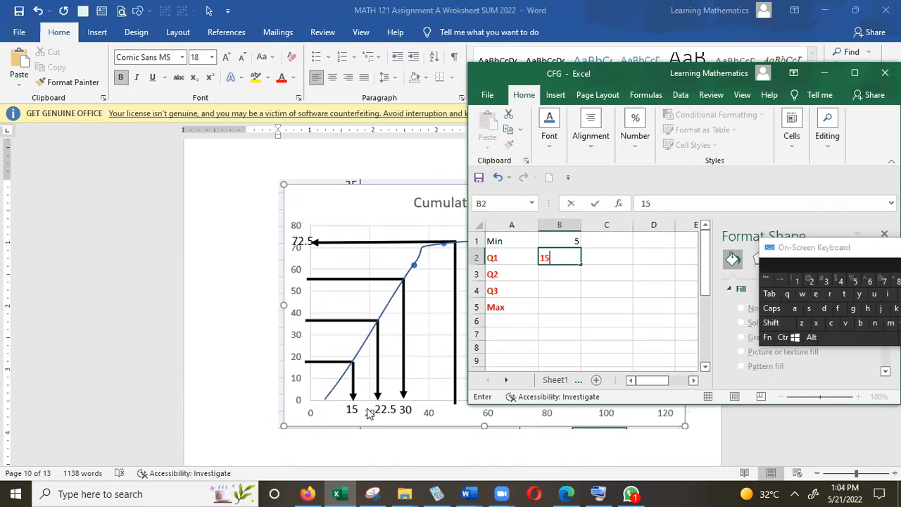
key(Return)
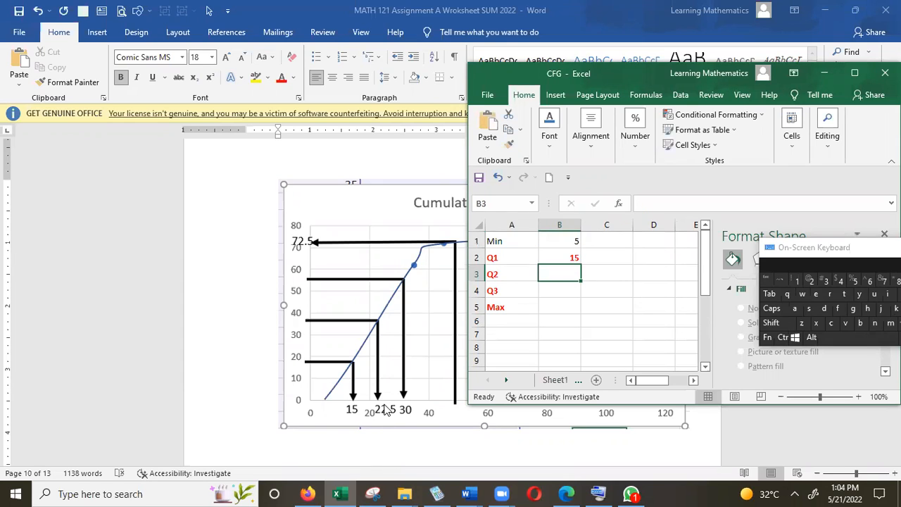
text(22.5)
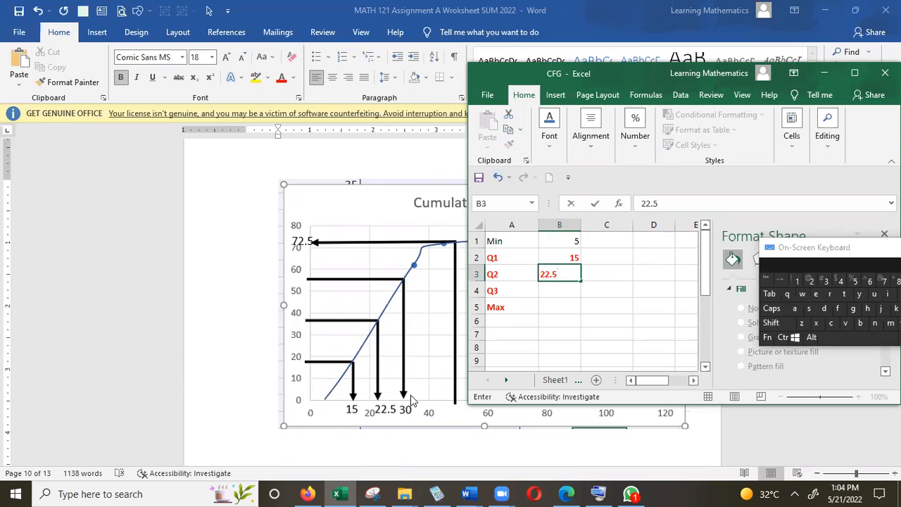
key(Return)
text(30)
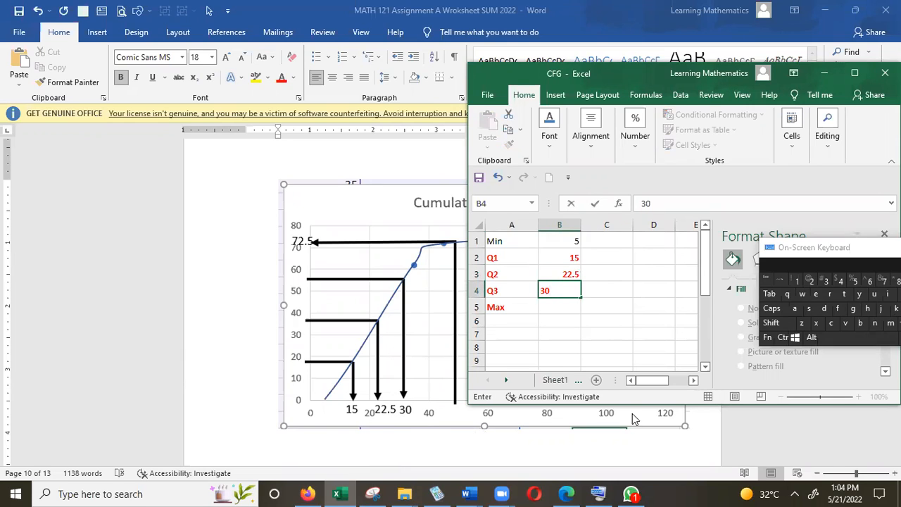
key(Return)
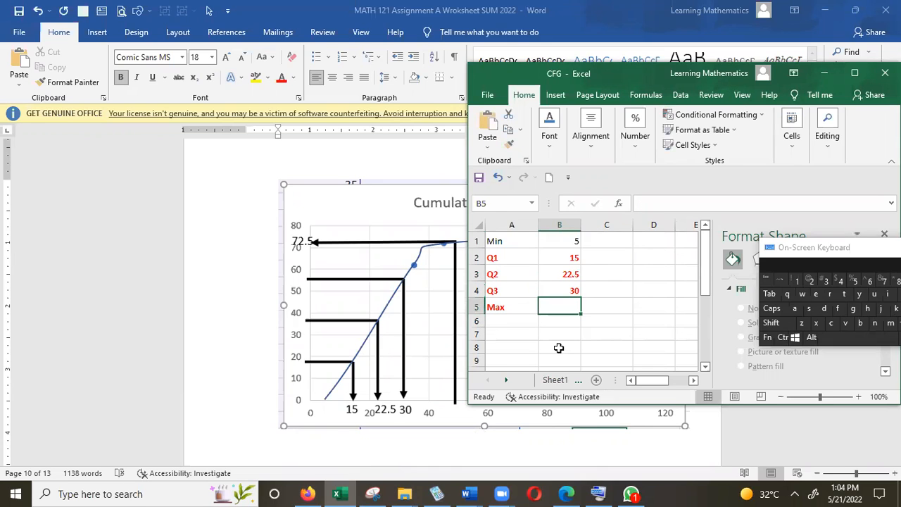
text(105)
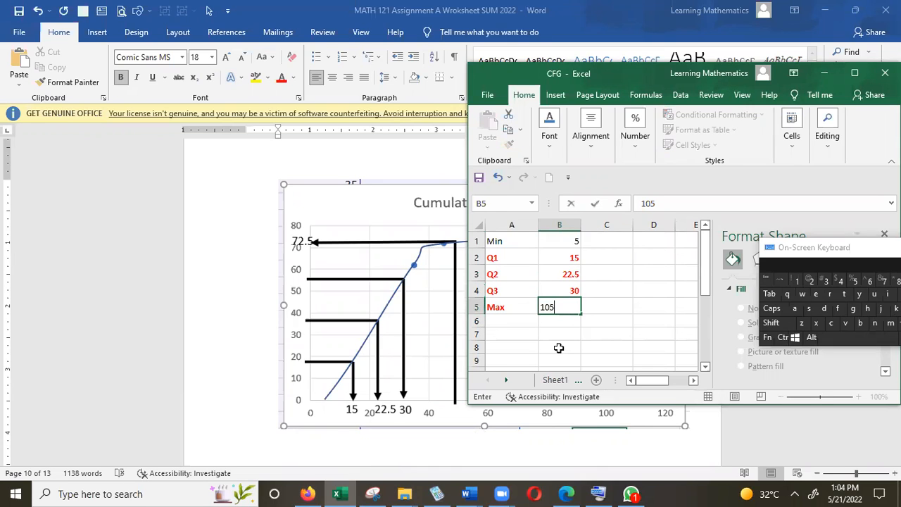
click(621, 320)
click(855, 73)
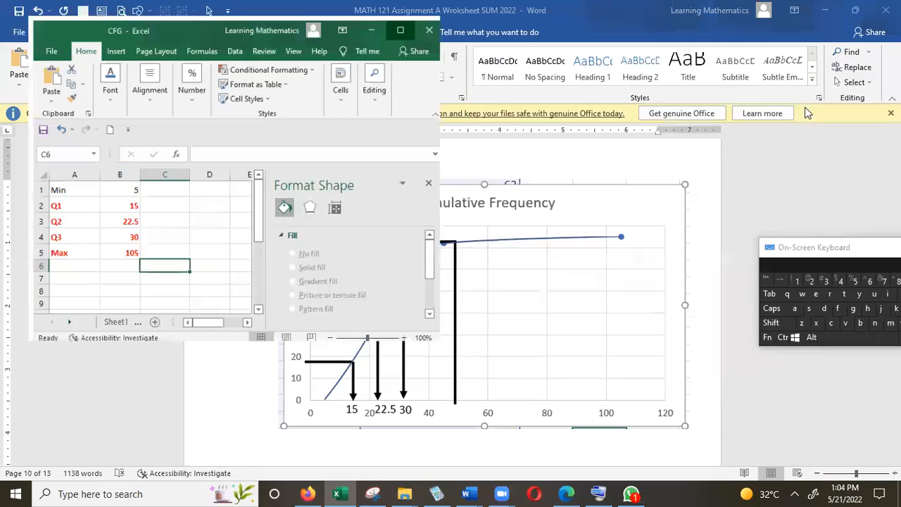
Step: Enter the formula =B1 in C1 to carry over the minimum value
click(135, 178)
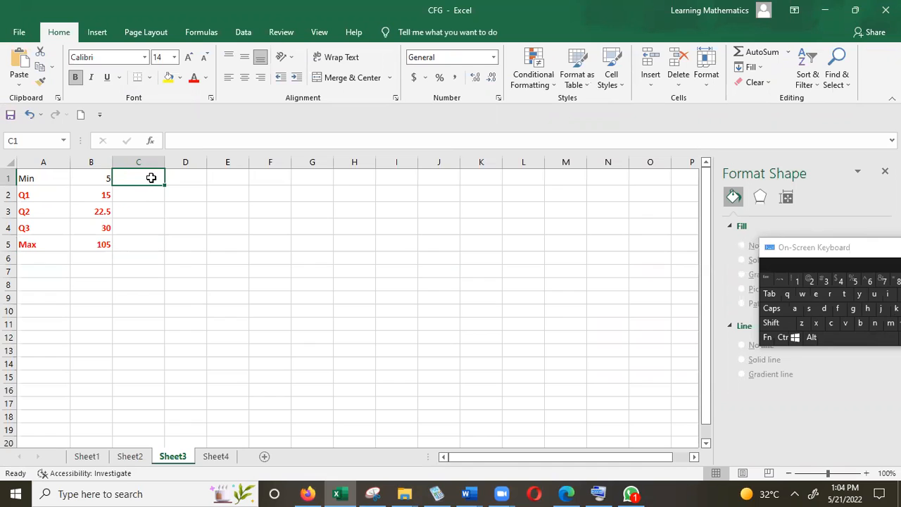
text(=)
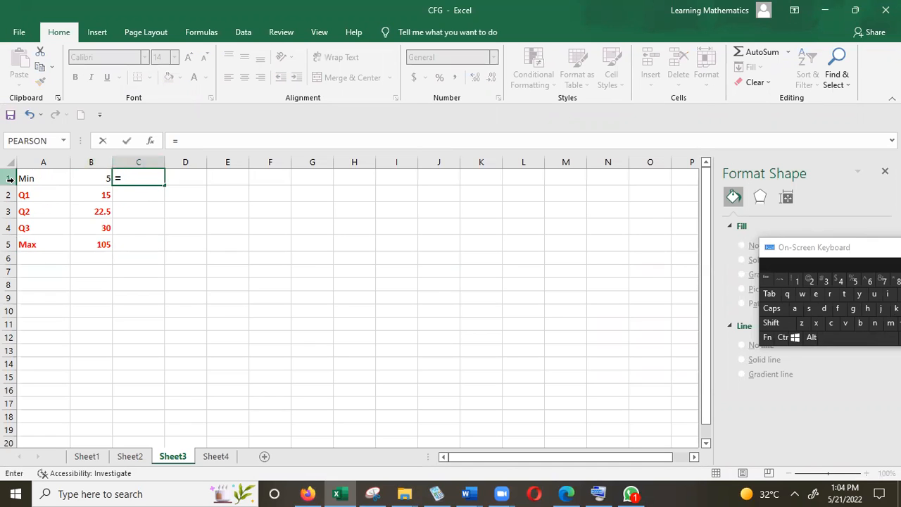
click(100, 178)
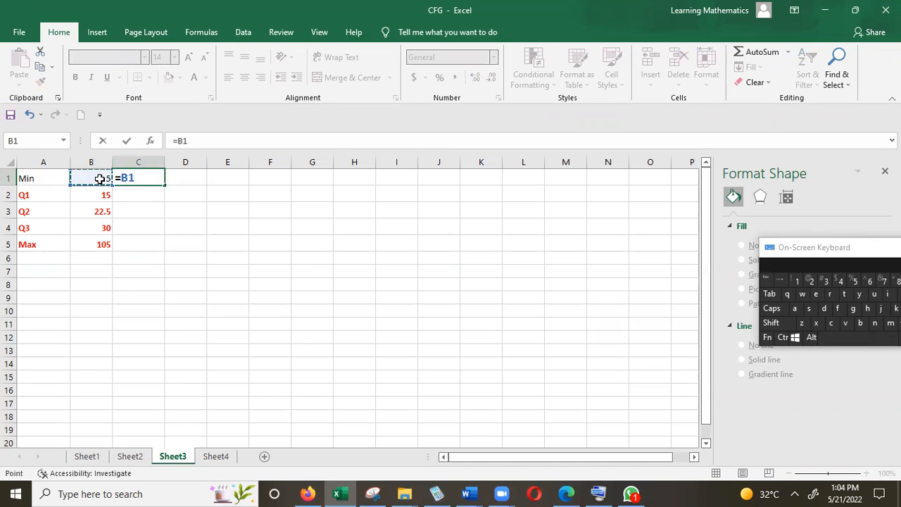
key(Return)
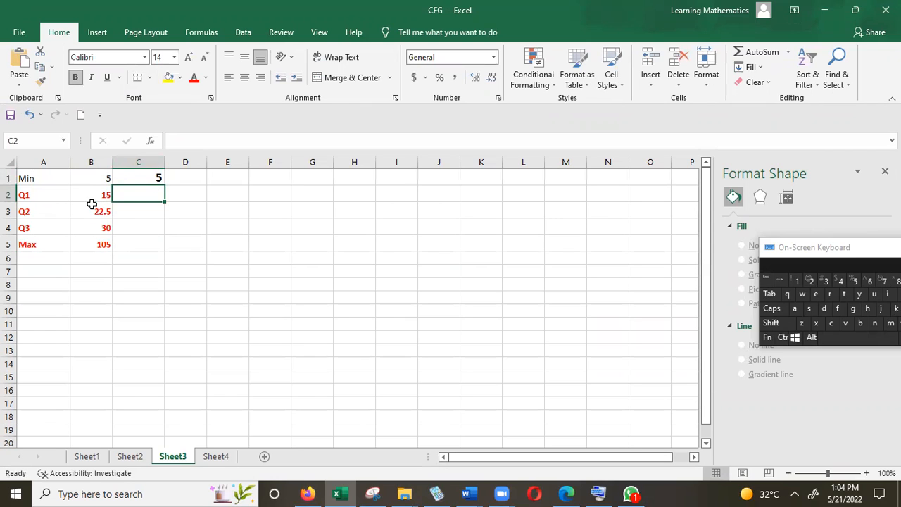
Step: Enter the formula =B2-B1 in C2 to calculate the difference between Q1 and the minimum
text(=)
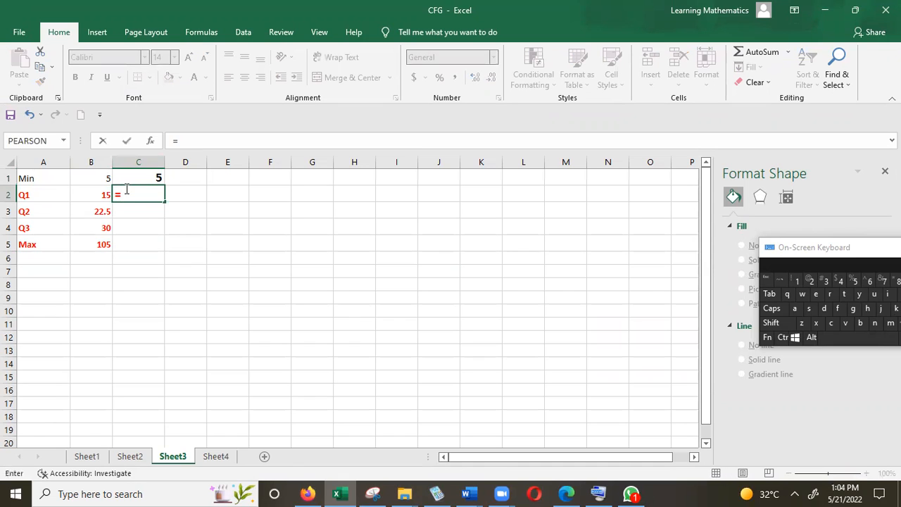
click(88, 197)
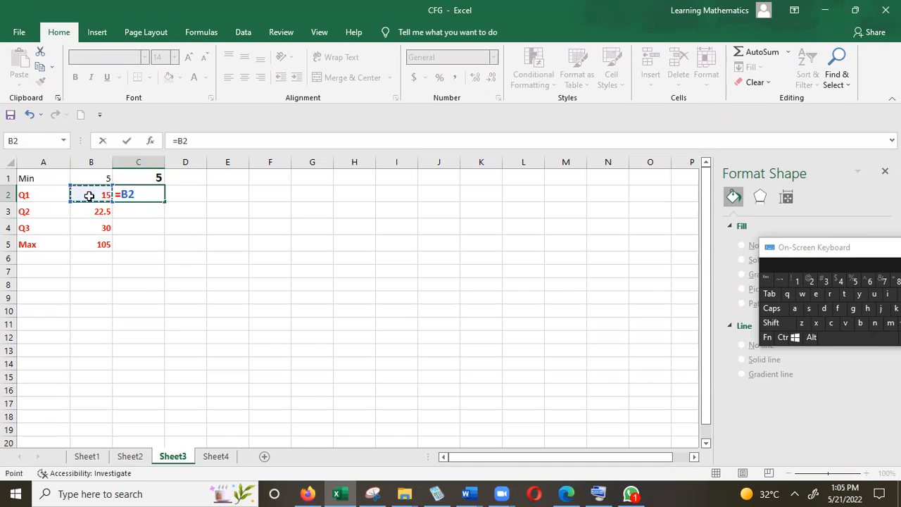
text(-)
click(88, 178)
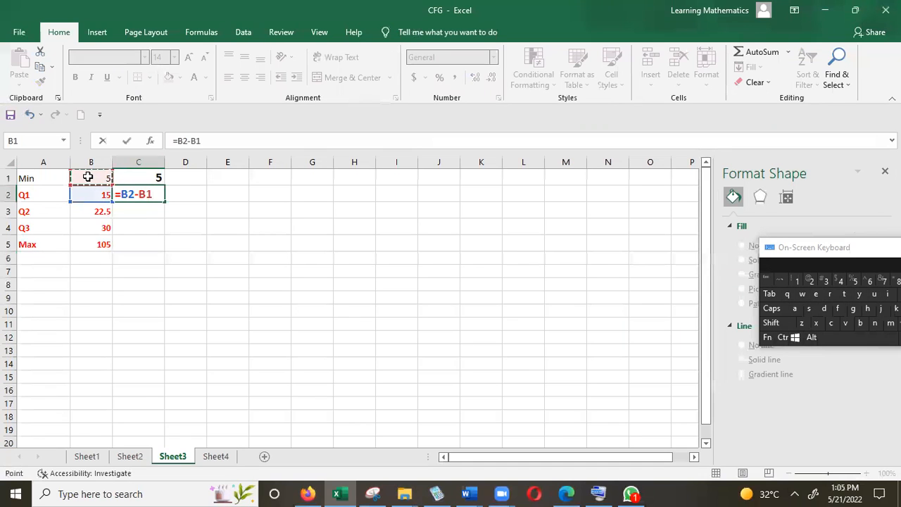
key(Return)
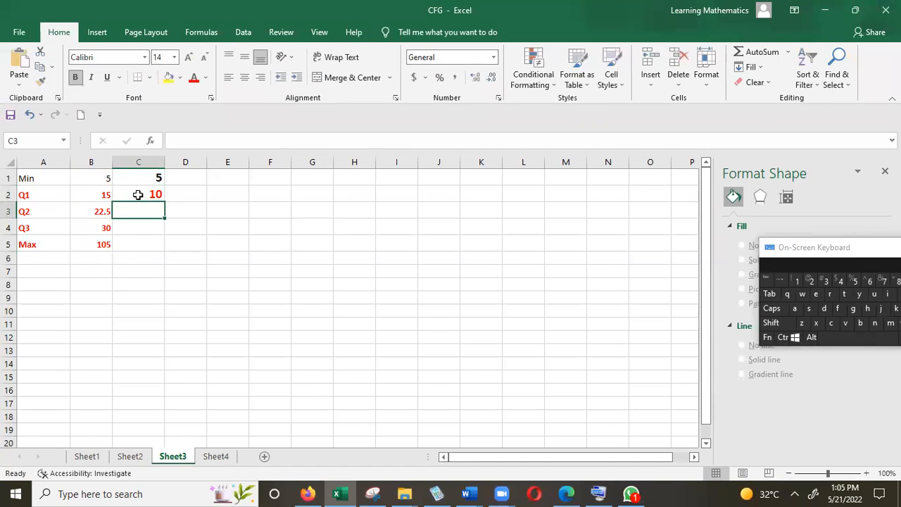
Step: Fill the difference formula from C2 down to C5 and check the copied formulas in C3, C4 and C5
click(138, 193)
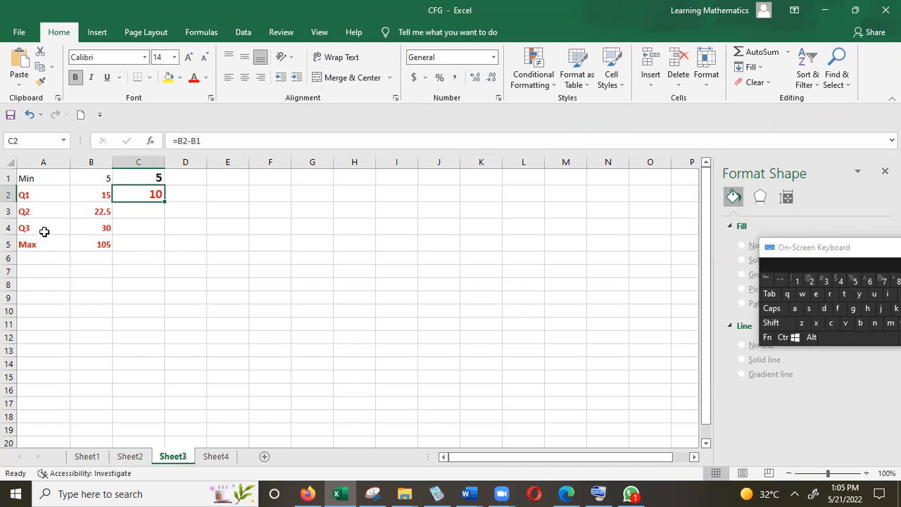
double_click(163, 201)
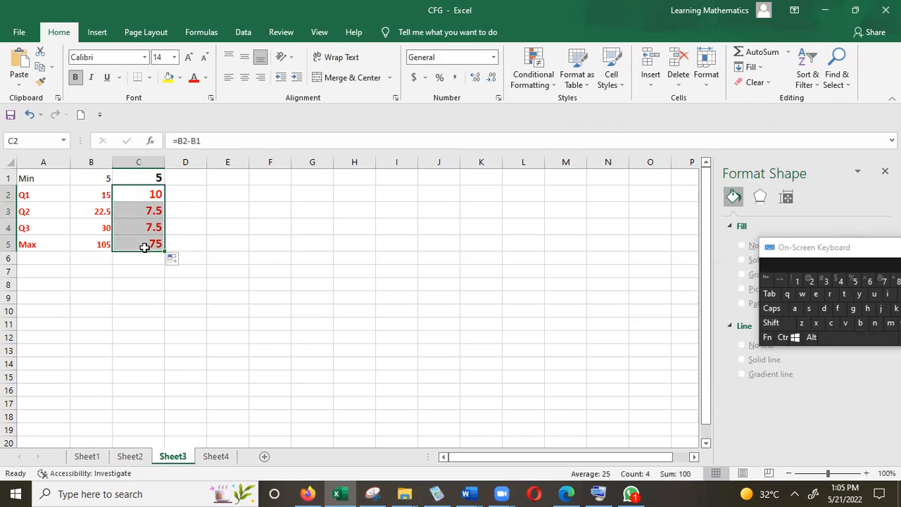
click(154, 209)
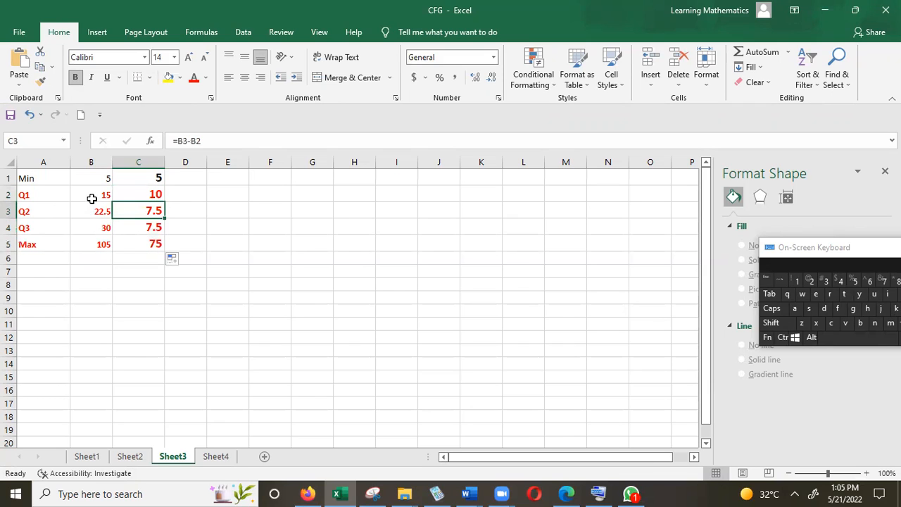
click(135, 227)
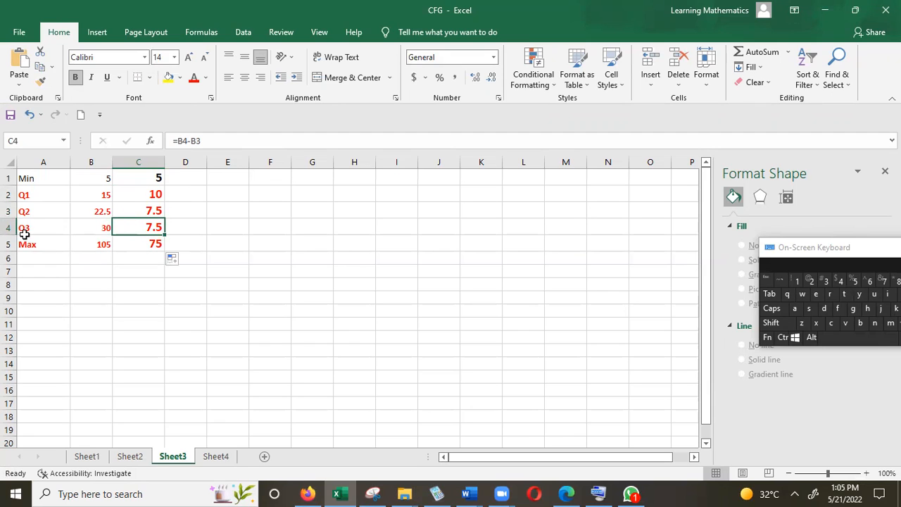
click(155, 241)
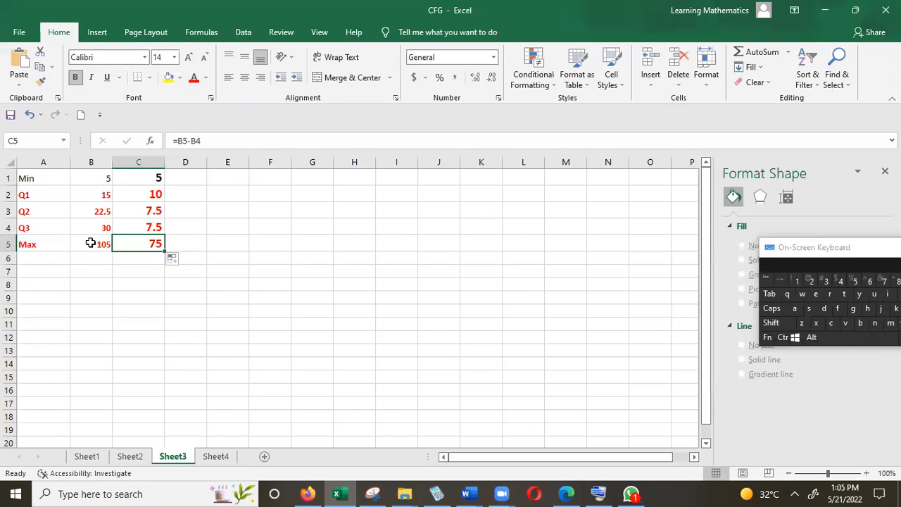
Step: Insert a 2-D stacked bar chart from the differences in C1:C5
click(132, 176)
drag(132, 176, 145, 252)
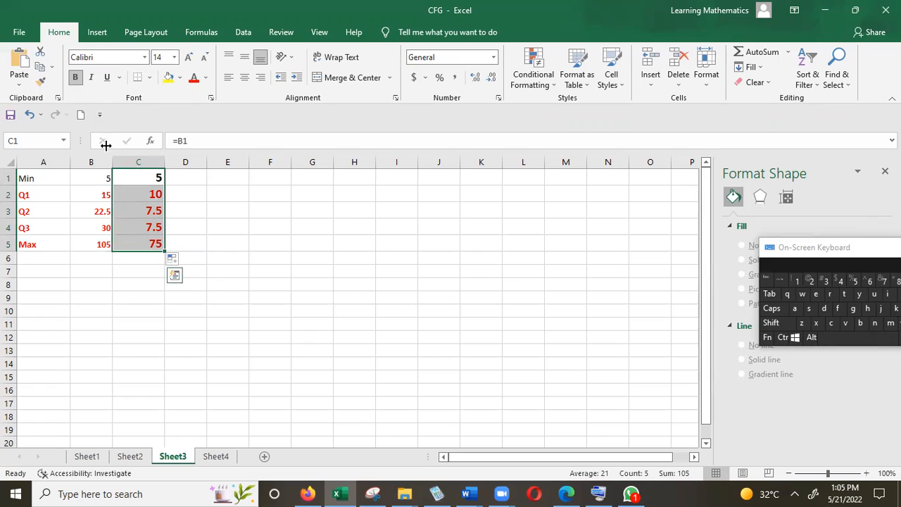
click(97, 35)
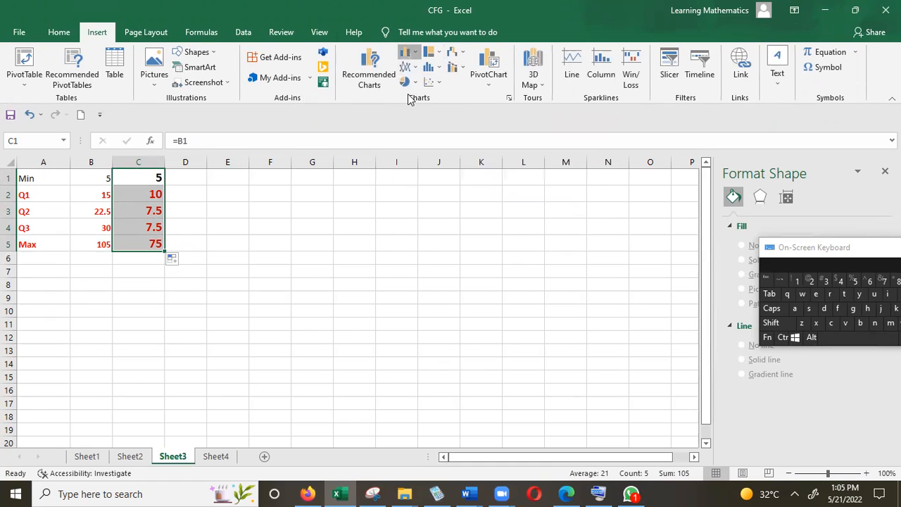
click(407, 52)
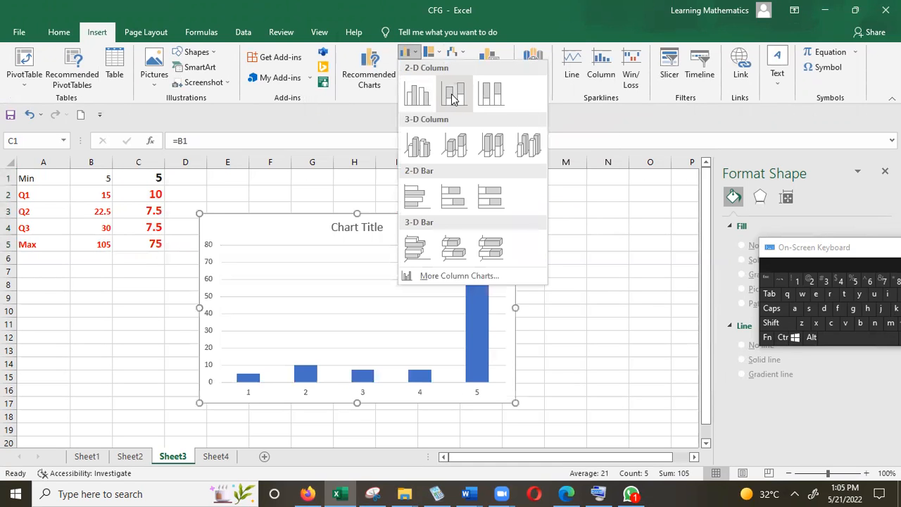
click(455, 204)
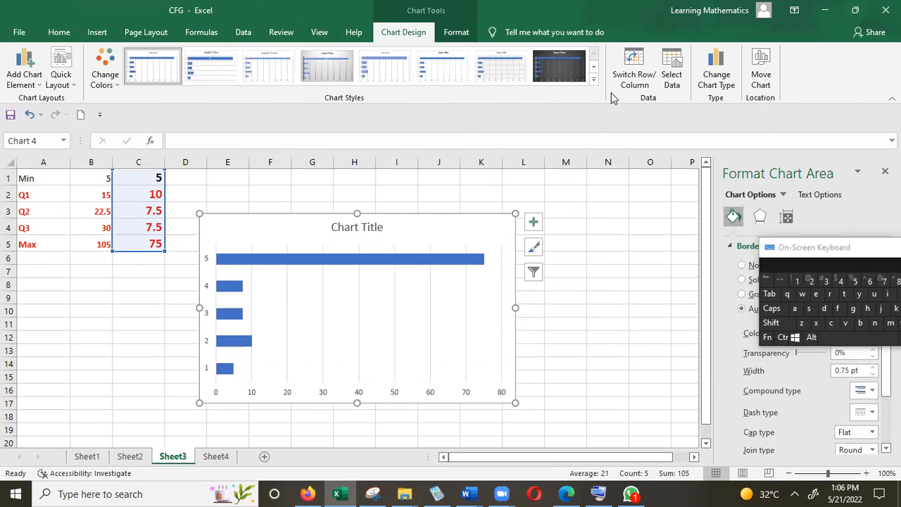
Step: Switch the chart's rows and columns so the values stack in one bar, and move the chart up slightly
click(633, 62)
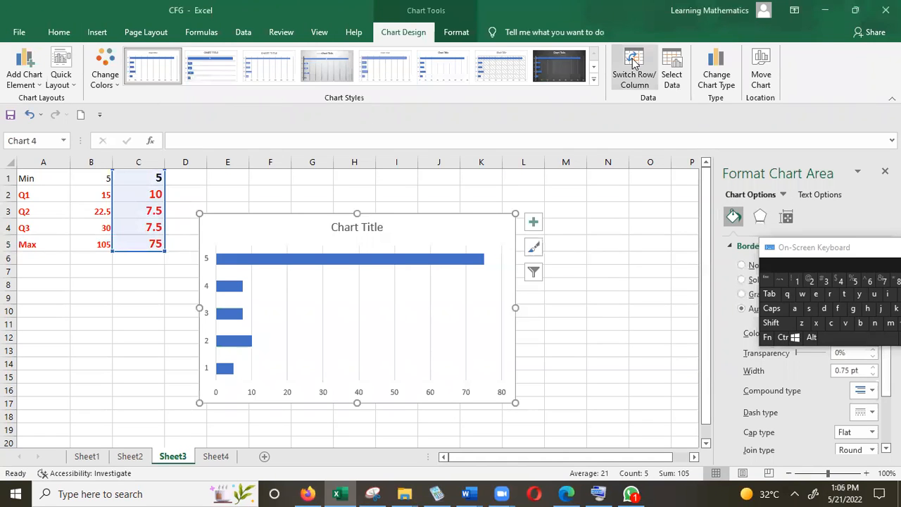
click(633, 62)
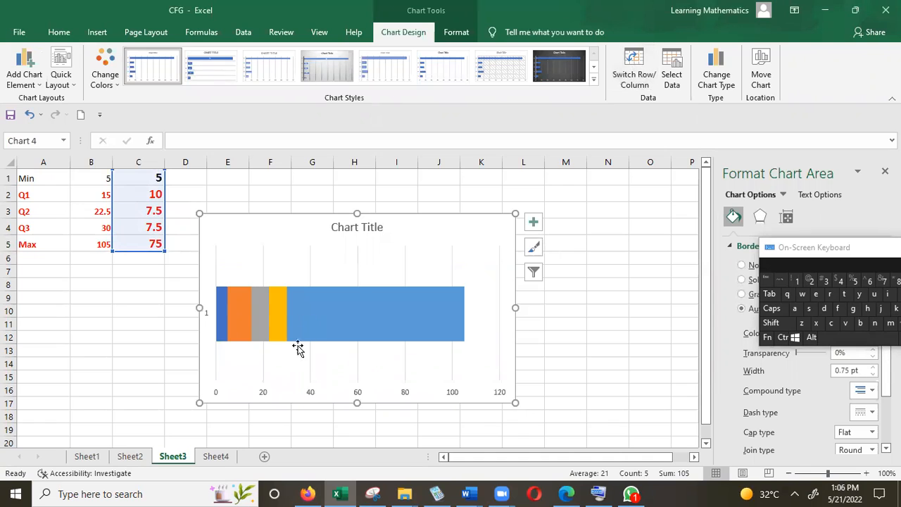
drag(424, 235, 427, 216)
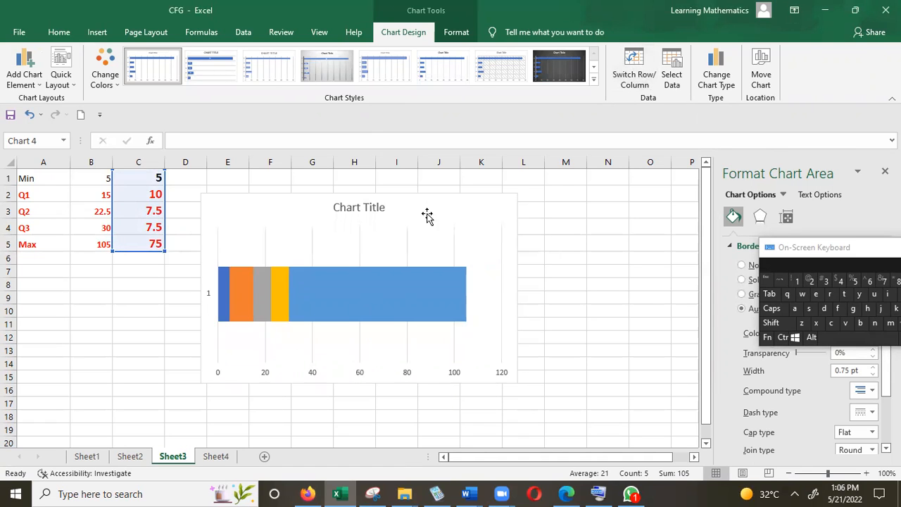
Step: Replace the chart title with "Box Plot"
click(372, 212)
click(373, 209)
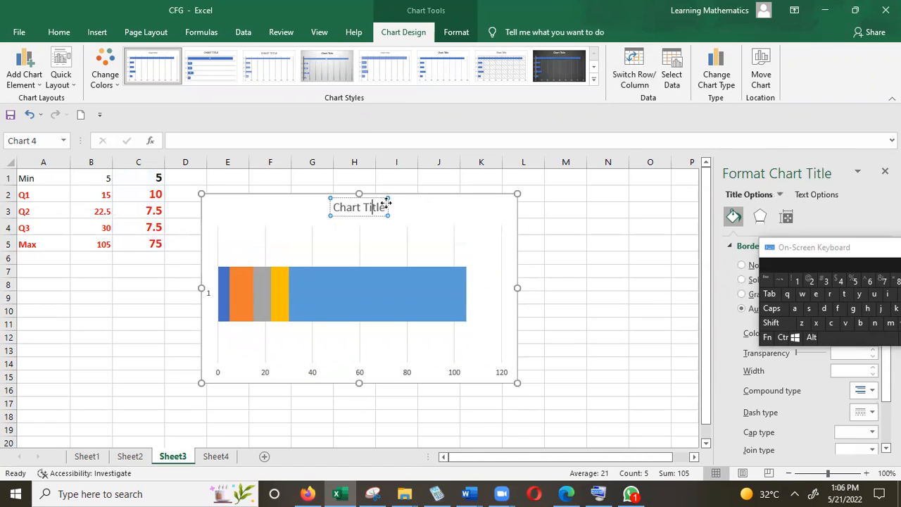
key(BackSpace)
key(BackSpace)
key(BackSpace)
key(BackSpace)
key(BackSpace)
key(BackSpace)
key(BackSpace)
key(BackSpace)
key(BackSpace)
key(BackSpace)
key(BackSpace)
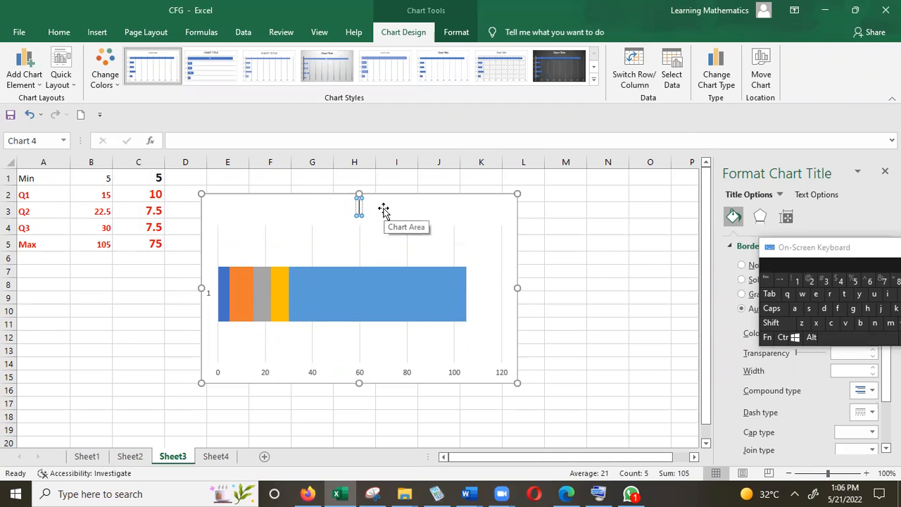
text(Box Plot)
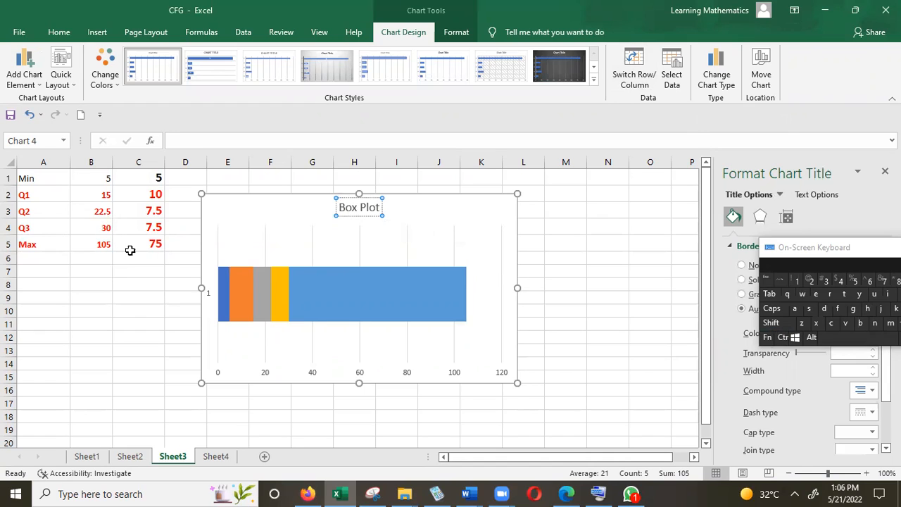
click(263, 294)
click(277, 294)
click(258, 287)
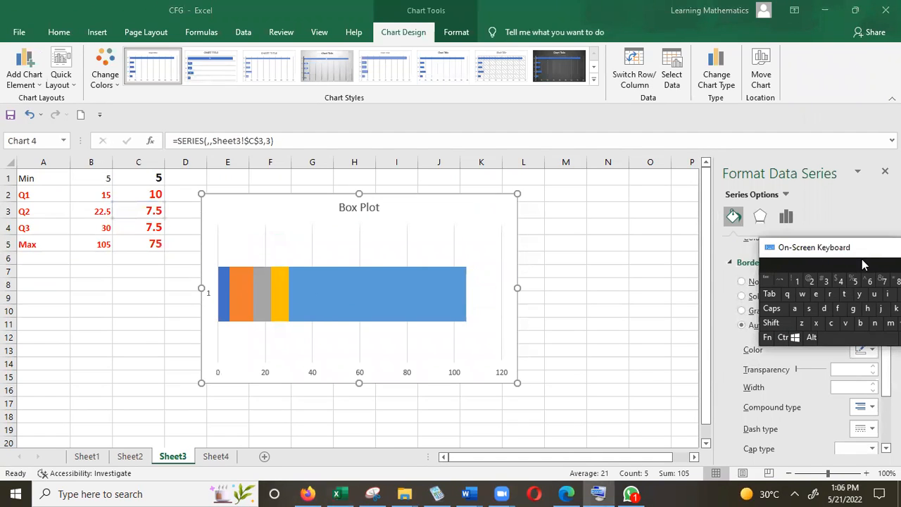
drag(849, 252, 841, 370)
click(258, 295)
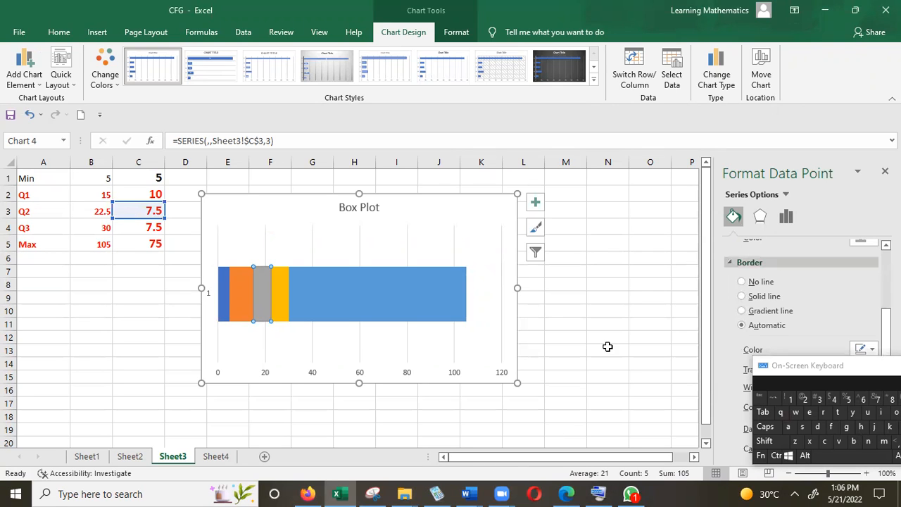
key(ctrl)
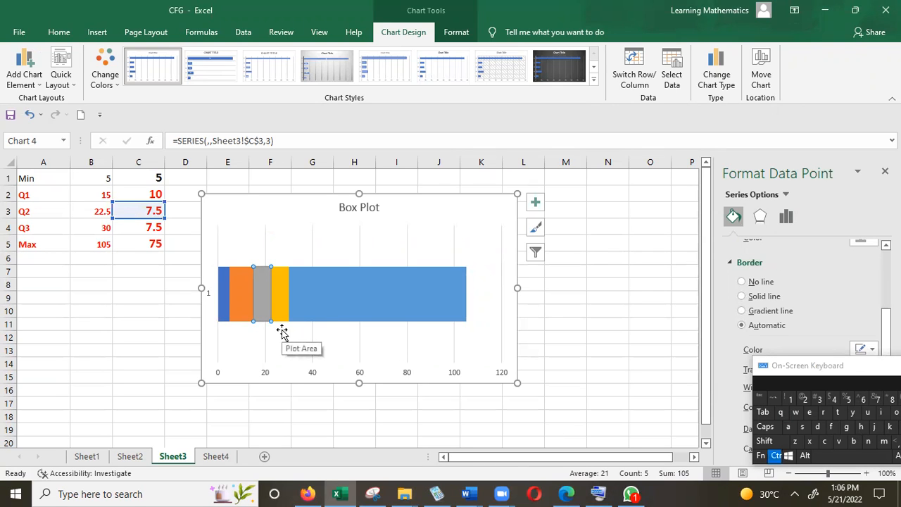
click(855, 10)
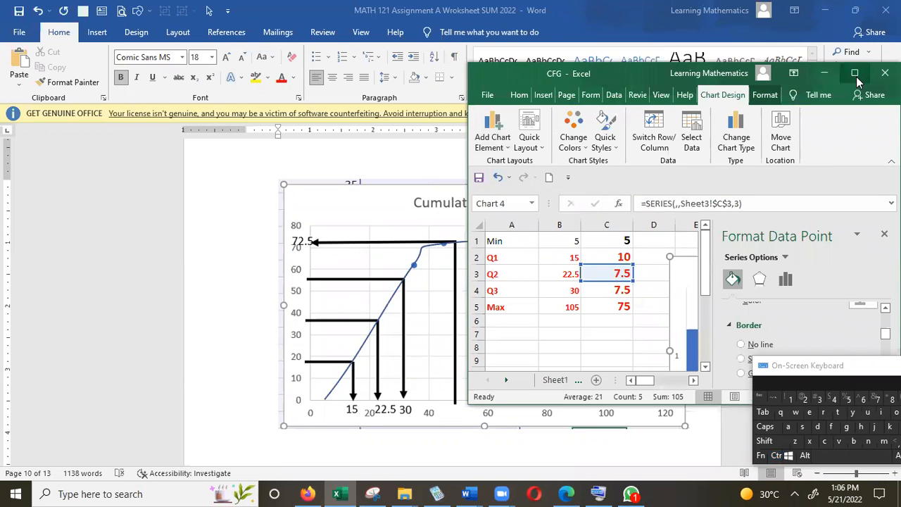
click(855, 73)
click(296, 219)
click(855, 9)
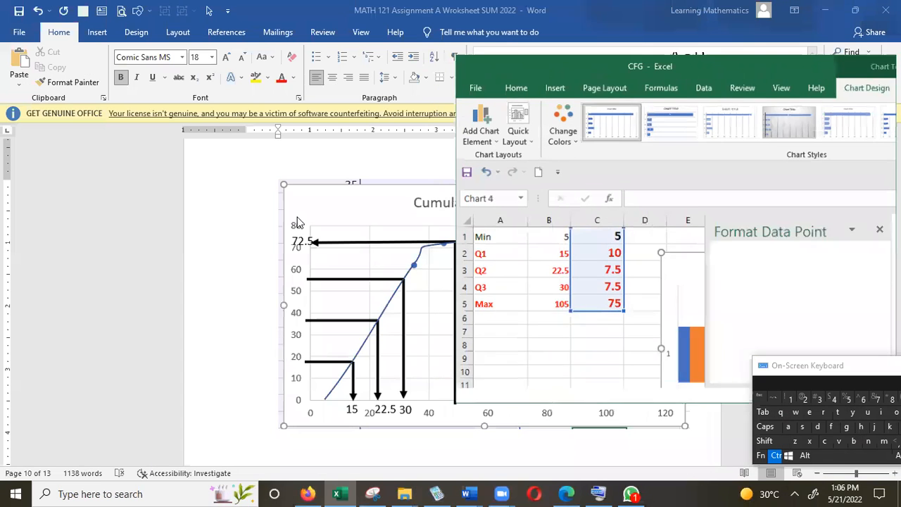
click(854, 73)
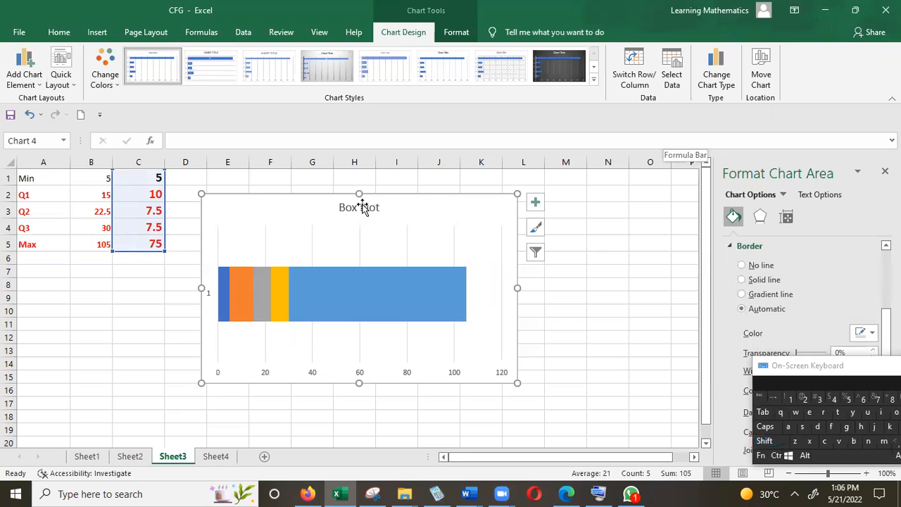
Step: Set the chart area's border to a solid line, moving the on-screen keyboard clear of the formatting options
key(shift+F10)
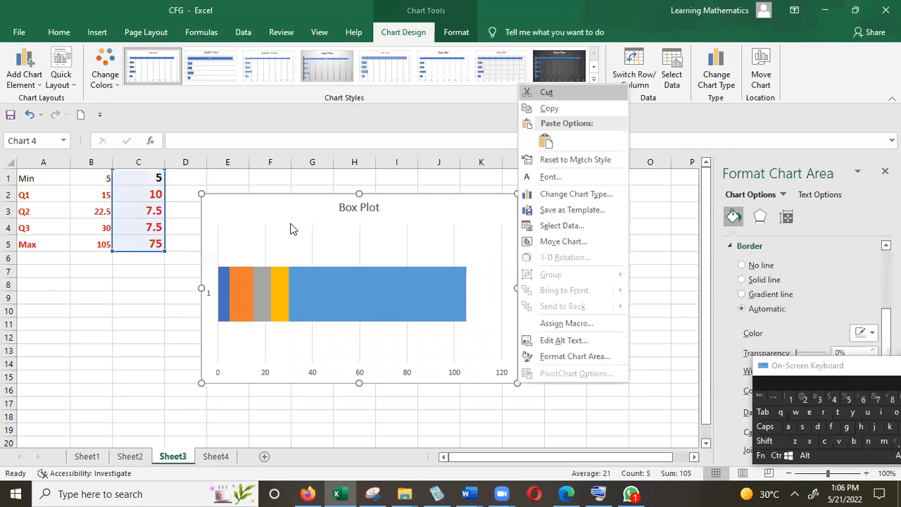
click(568, 360)
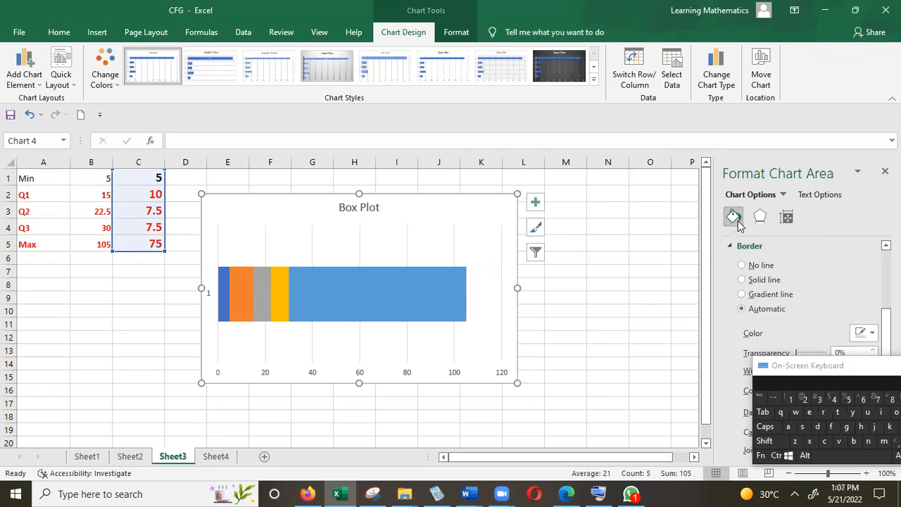
drag(803, 370, 786, 421)
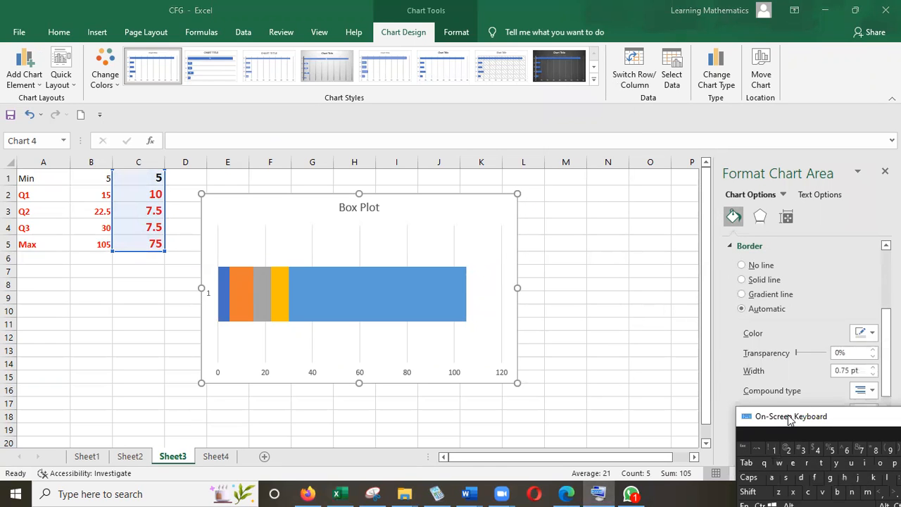
click(746, 284)
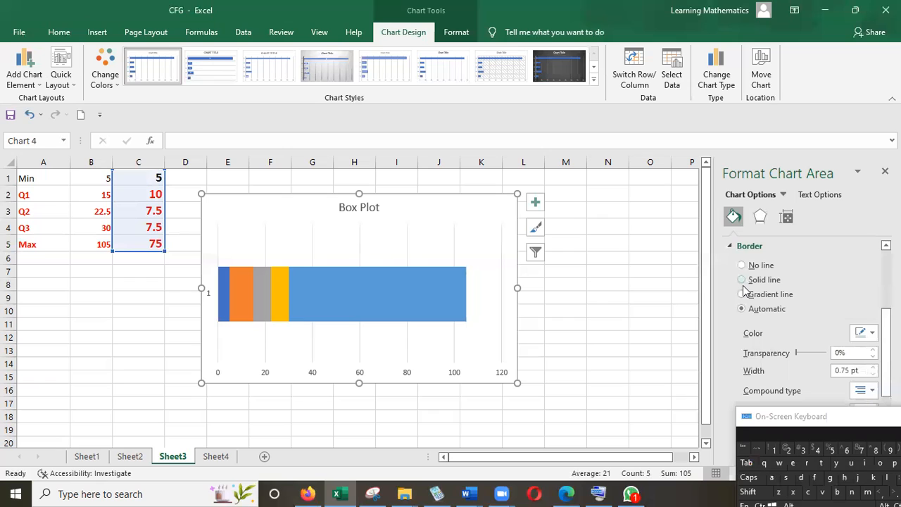
click(744, 283)
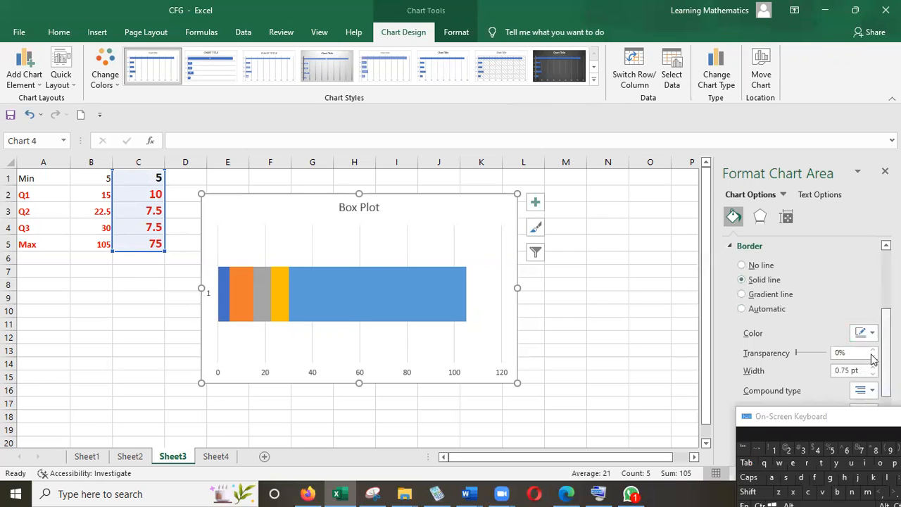
Step: Outline the grey Q2 segment of the bar with a solid black border 2.75 pt wide
click(259, 294)
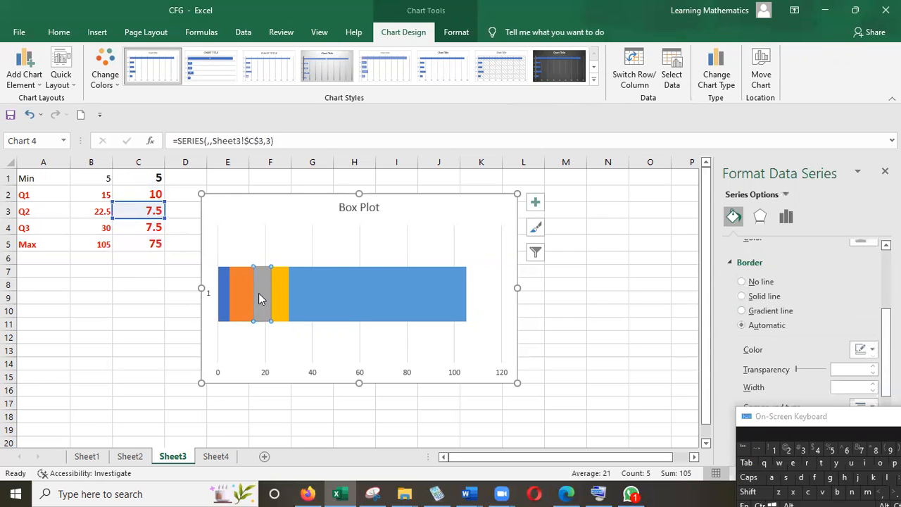
click(742, 297)
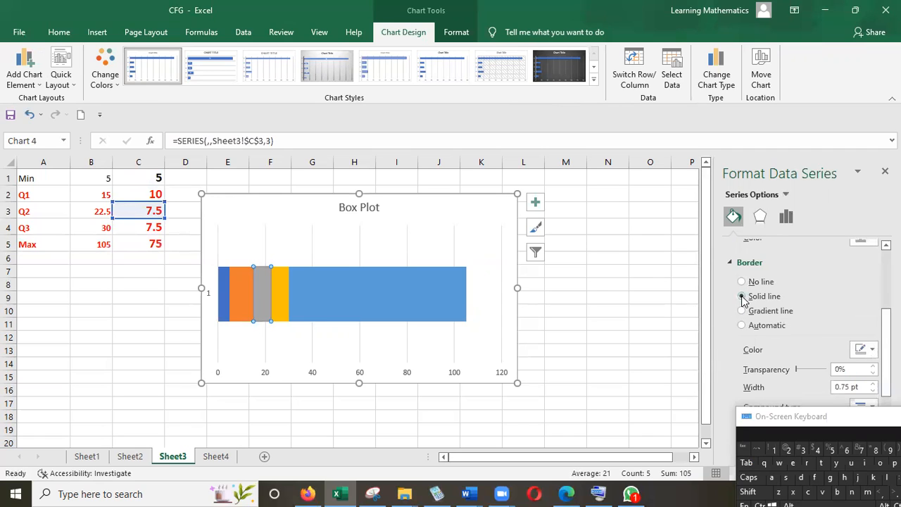
click(872, 349)
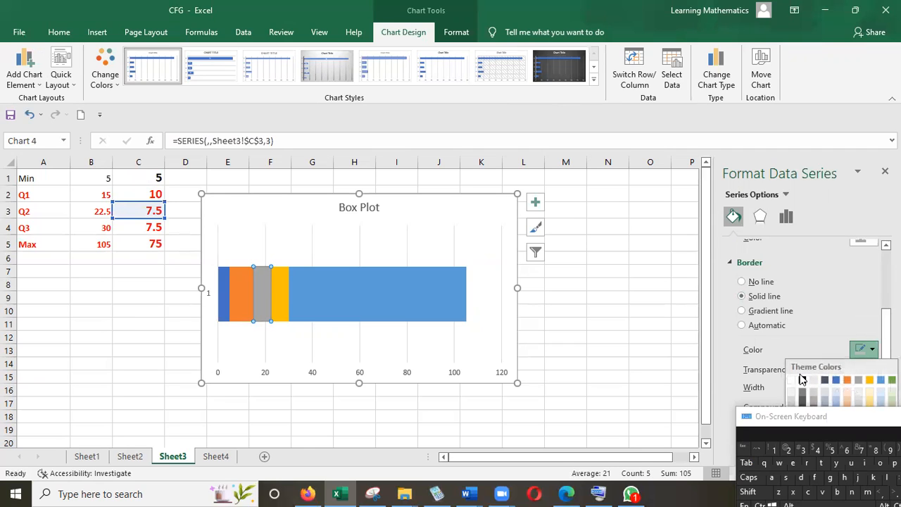
click(802, 381)
click(872, 383)
click(873, 385)
click(873, 385)
click(873, 385)
click(873, 385)
click(874, 385)
click(873, 385)
click(873, 385)
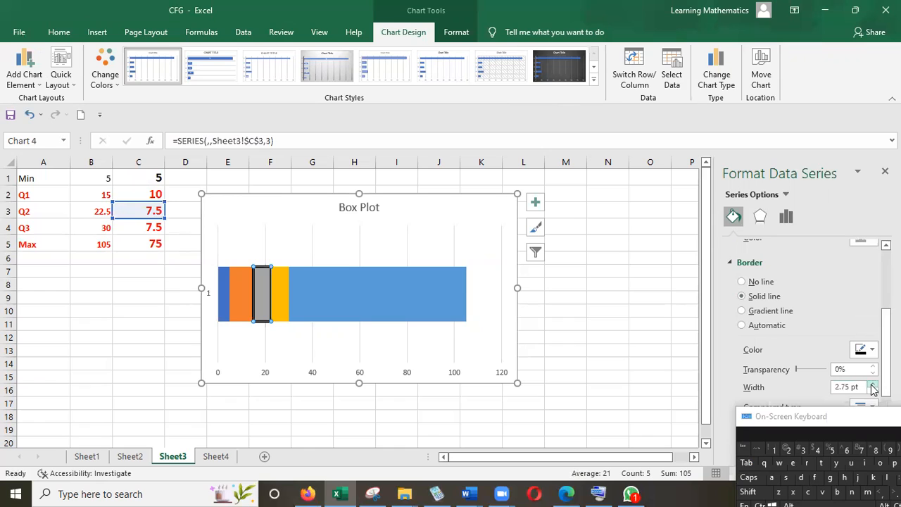
Step: Outline the yellow Q3 segment of the bar with a solid black border 2.5 pt wide
click(287, 312)
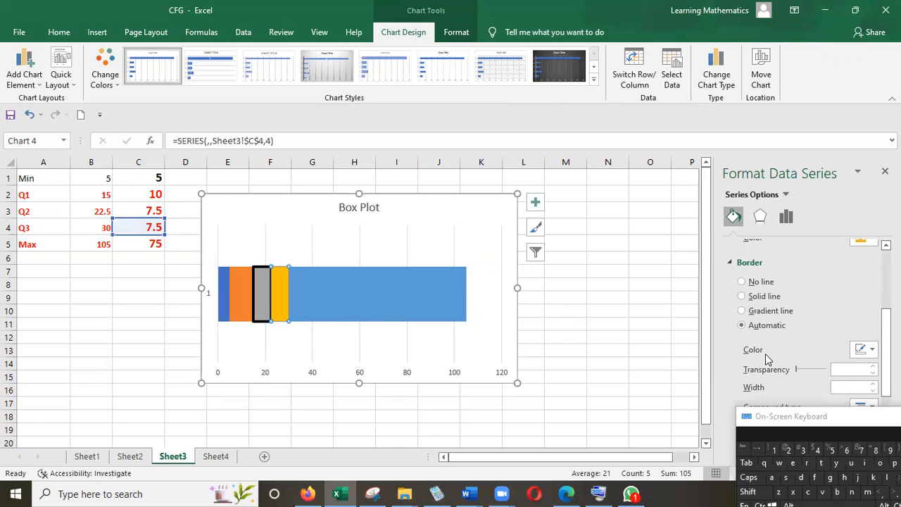
click(743, 296)
click(873, 384)
click(874, 384)
click(874, 384)
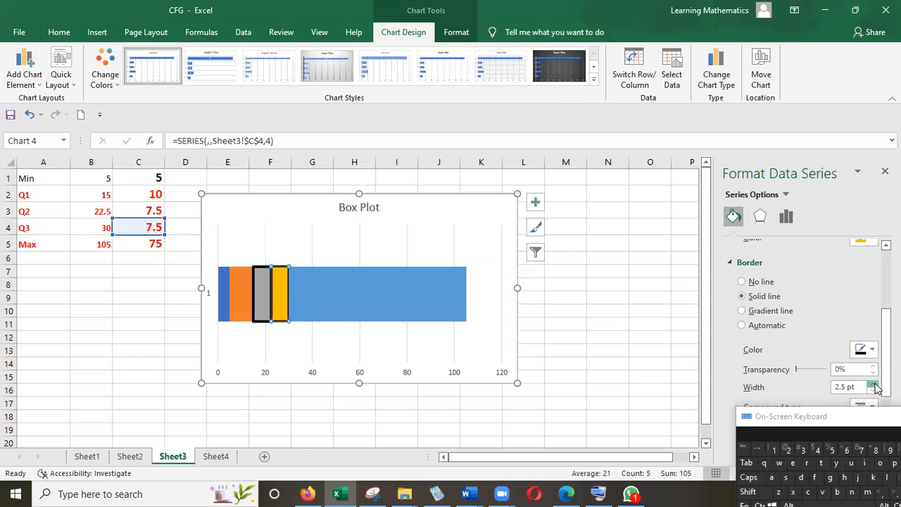
click(338, 267)
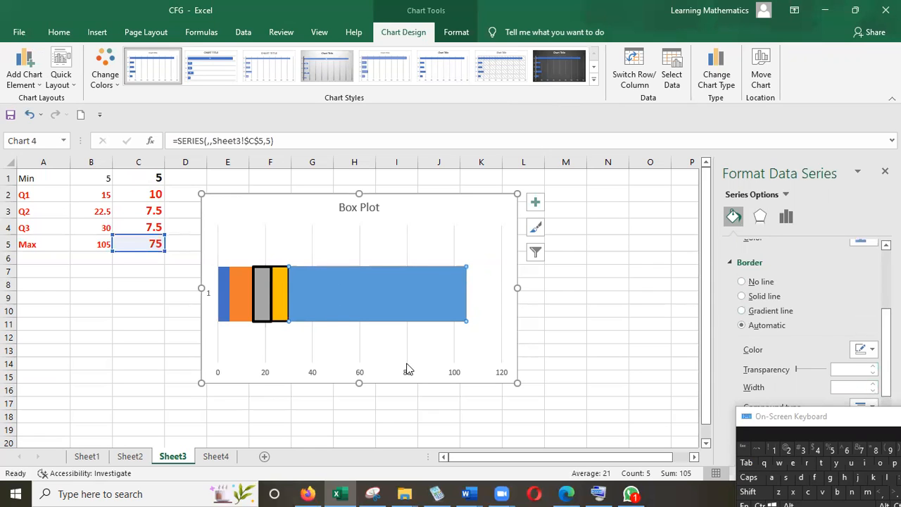
click(291, 325)
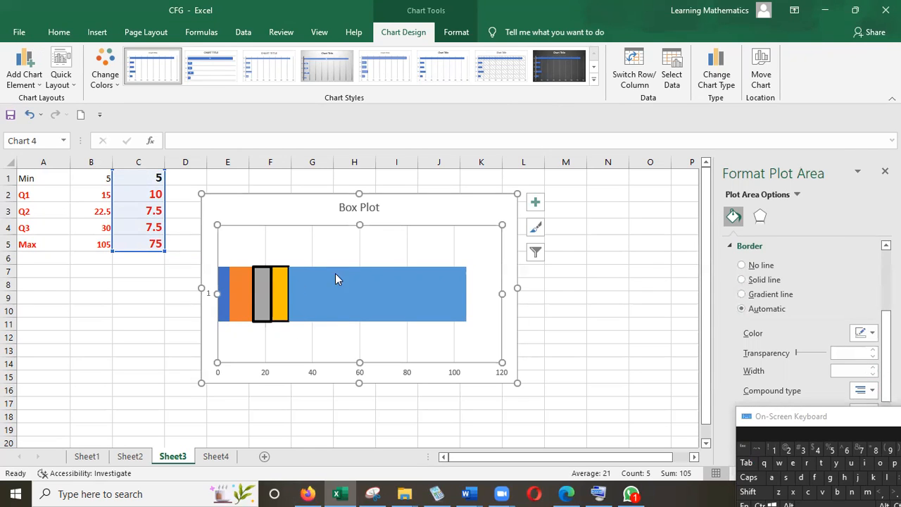
Step: Remove the fill from the dark blue Min, orange Q1 and light blue Max segments of the bar
click(226, 290)
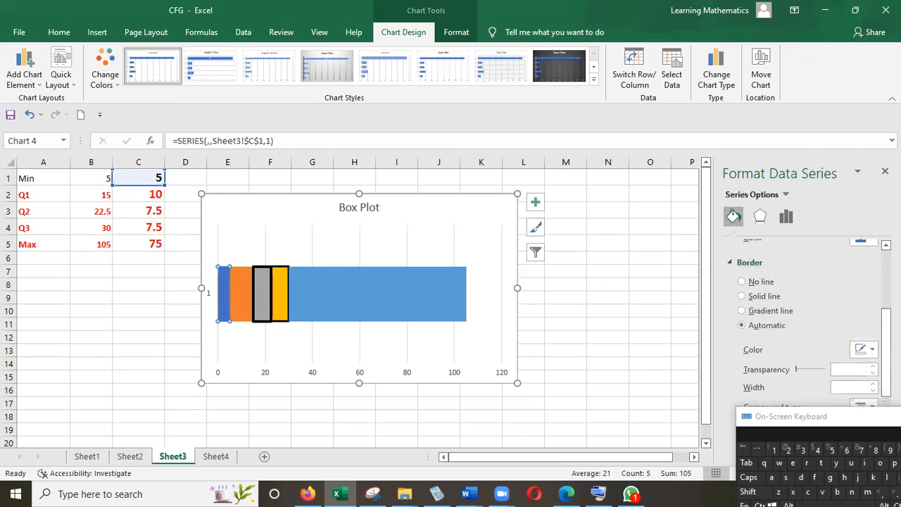
drag(887, 354, 886, 285)
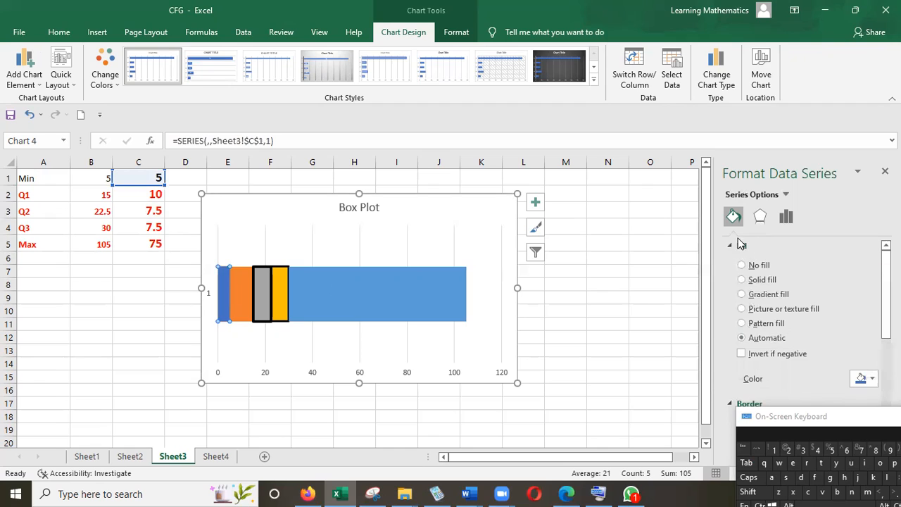
click(742, 265)
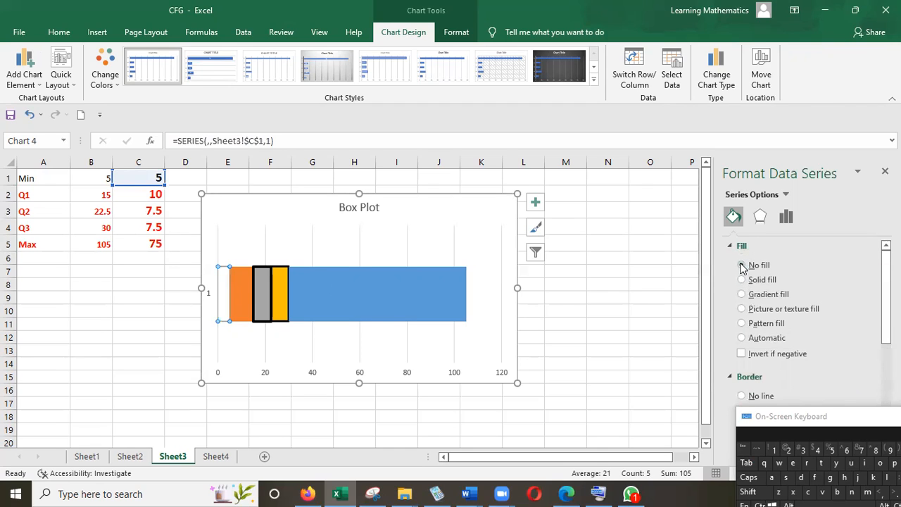
click(245, 293)
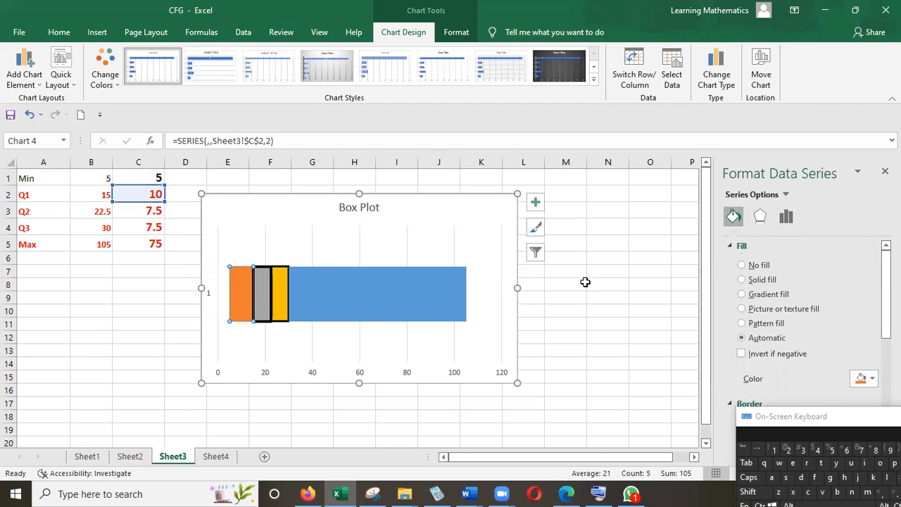
click(742, 265)
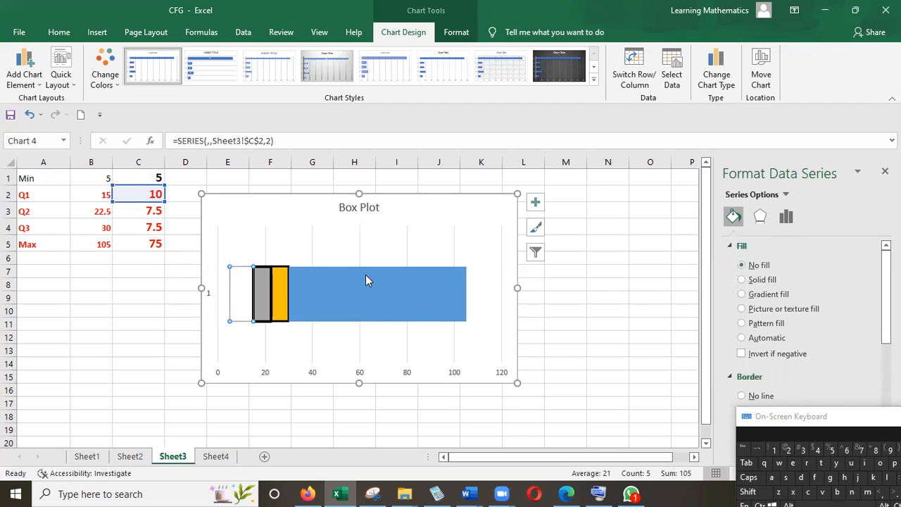
click(358, 285)
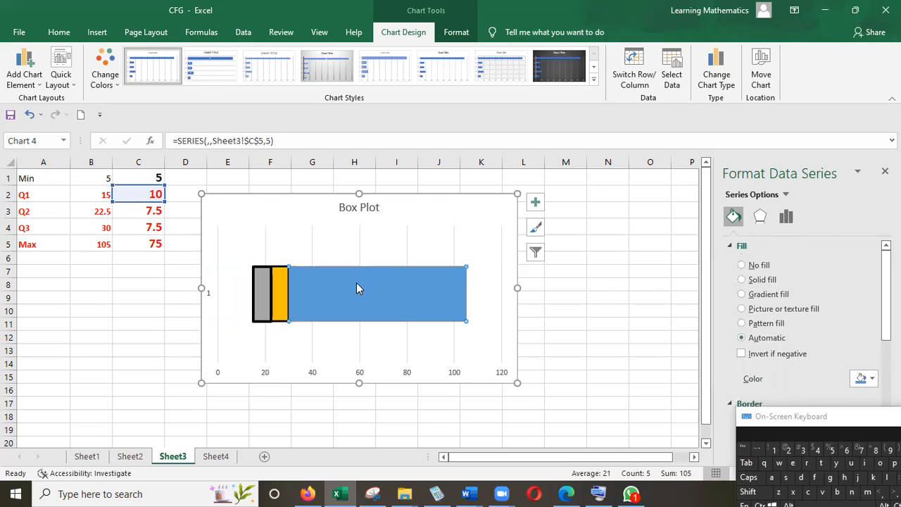
click(741, 265)
click(322, 368)
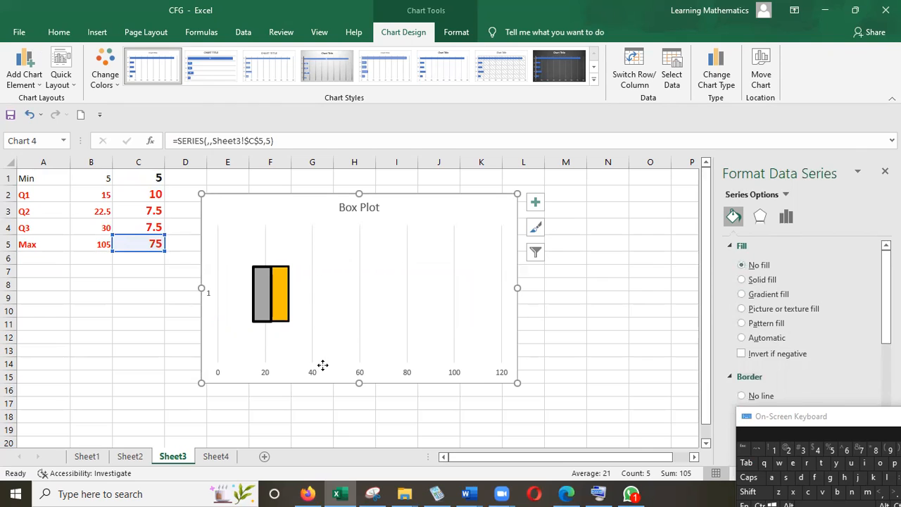
Step: Set the yellow Q3 segment's border width to 2.75 pt, moving the on-screen keyboard clear of the formatting options
click(280, 299)
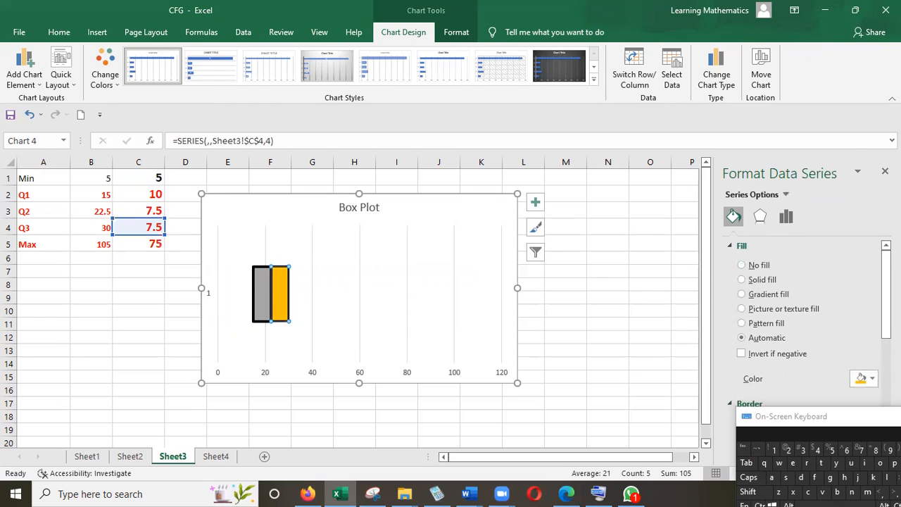
drag(881, 419, 878, 484)
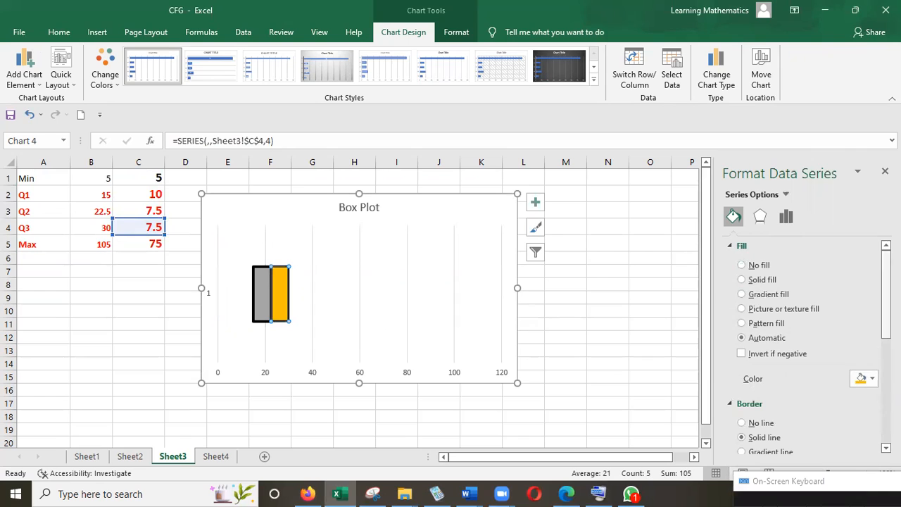
scroll(873, 422, down, 3)
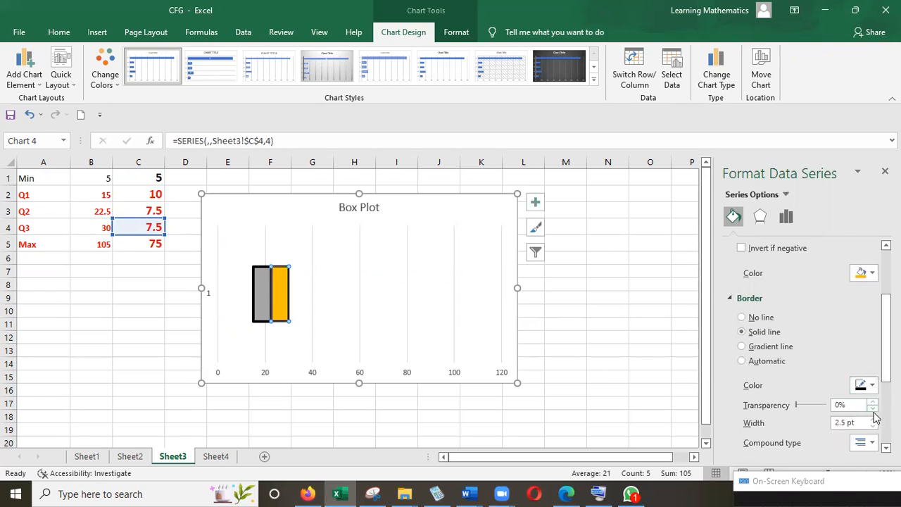
click(873, 419)
click(420, 312)
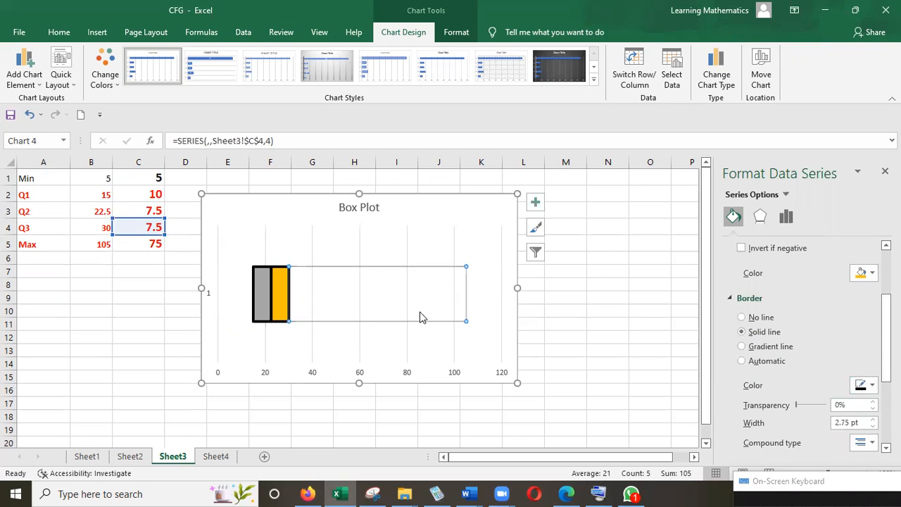
Step: Add horizontal error bars to the unfilled Q1 segment and set their direction to Minus
click(348, 276)
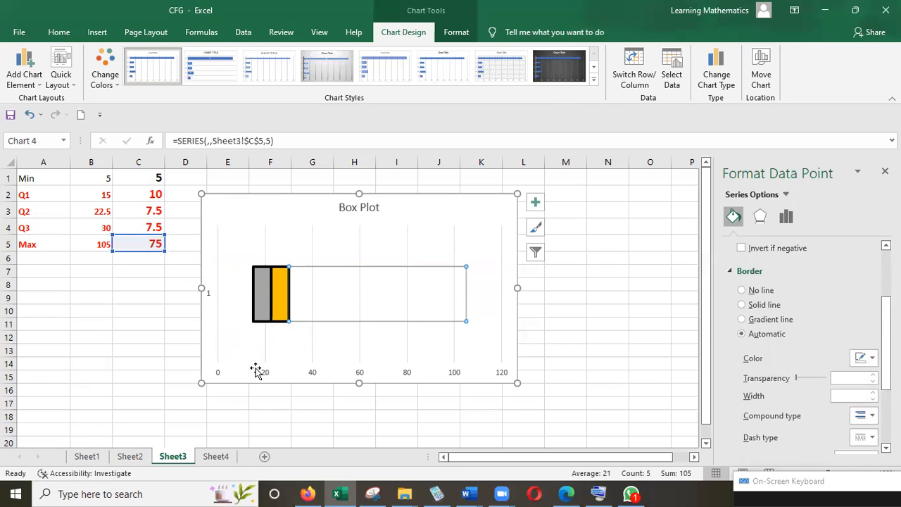
mouse_move(227, 296)
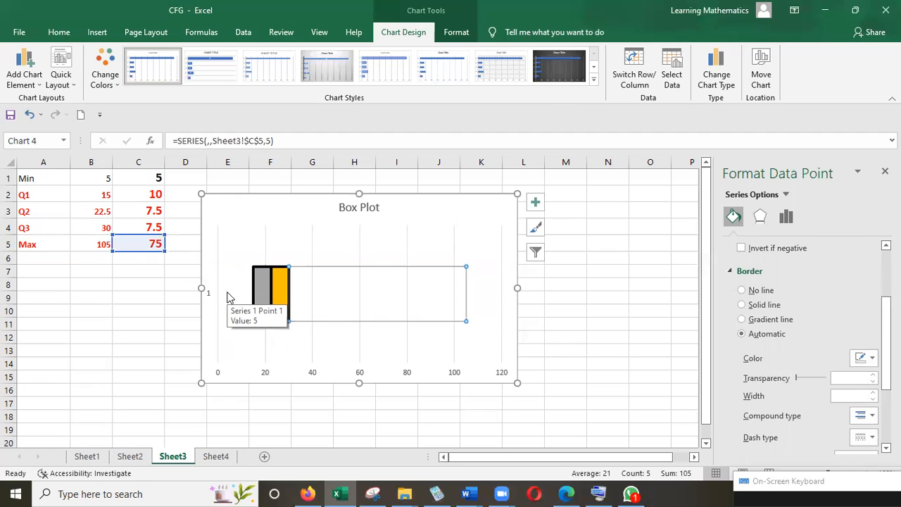
click(243, 293)
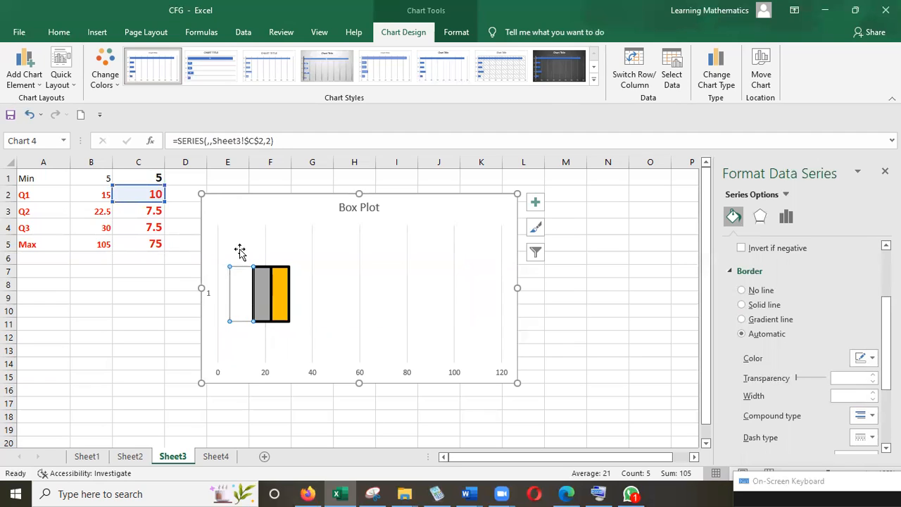
mouse_move(253, 299)
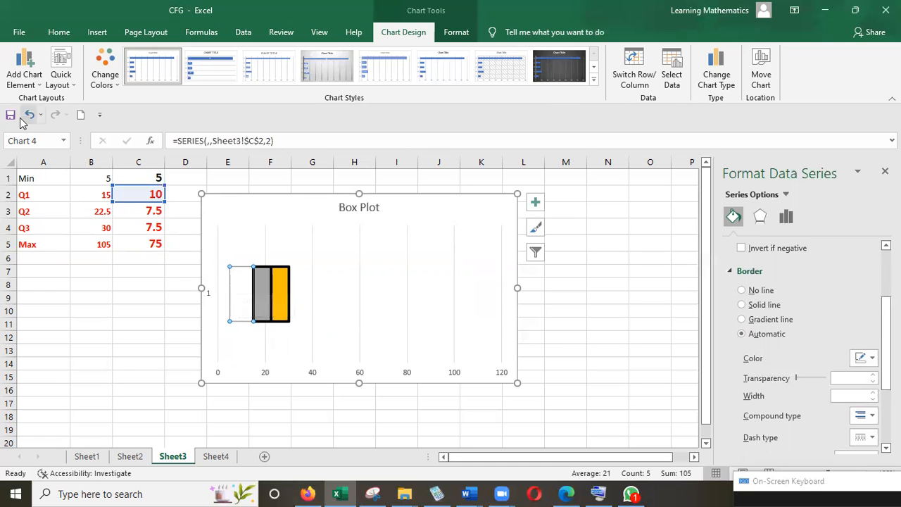
click(23, 82)
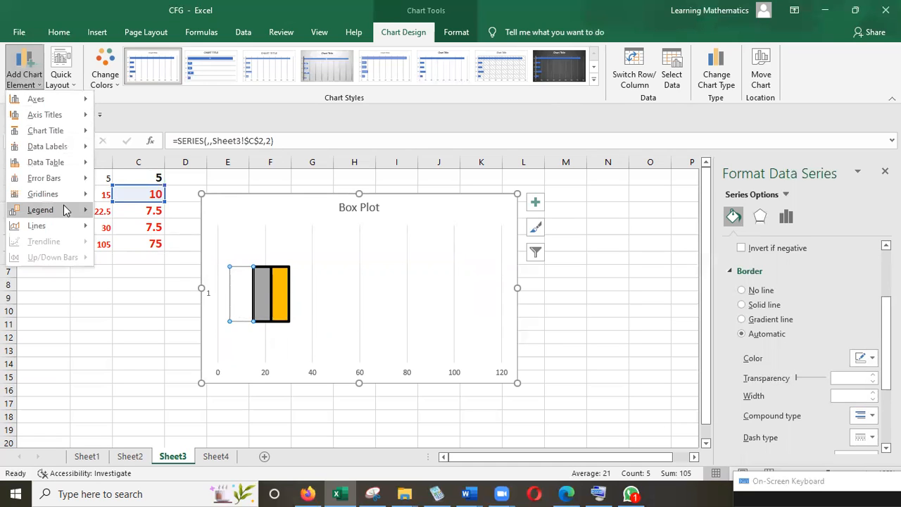
mouse_move(62, 176)
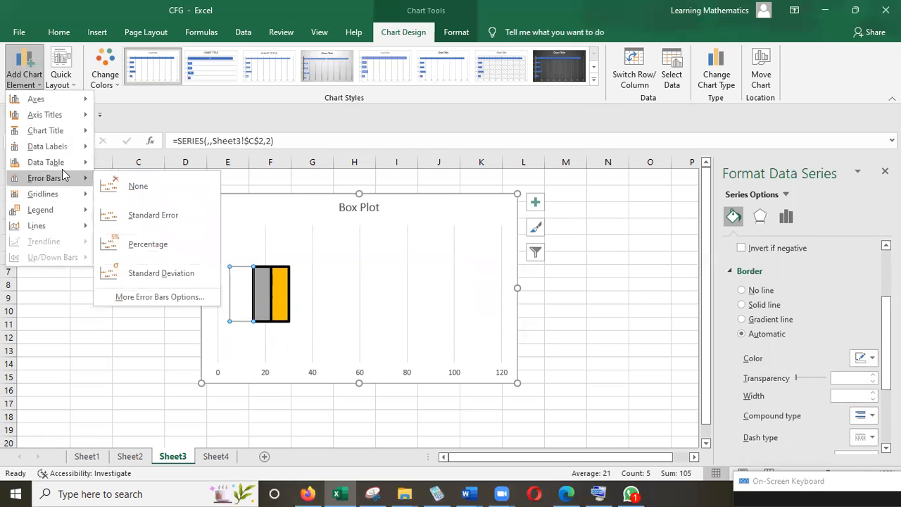
click(148, 298)
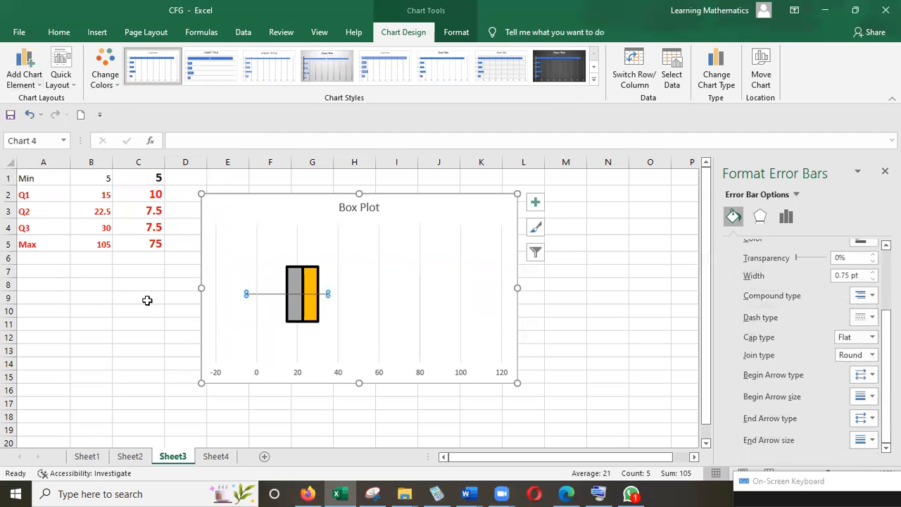
click(788, 217)
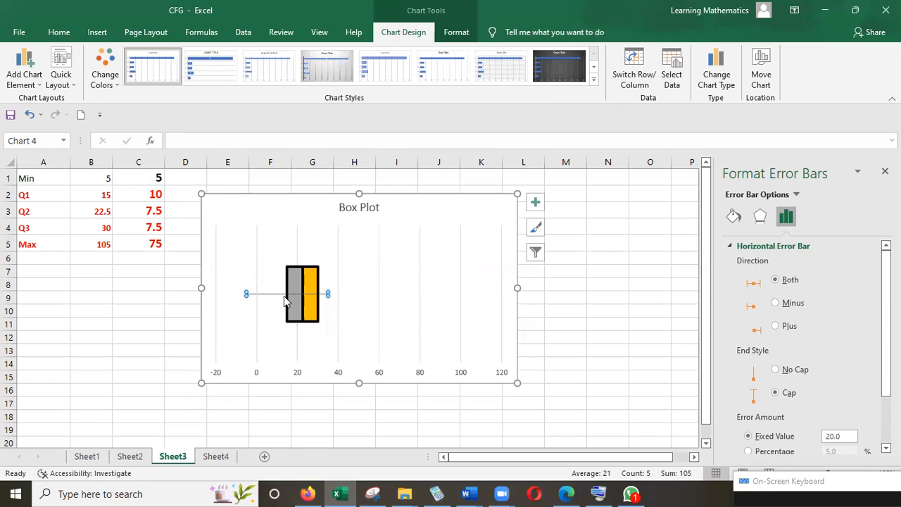
click(774, 303)
Step: Switch the Q1 error bar to a custom error amount with a negative error value of 10
mouse_move(887, 324)
mouse_down()
mouse_move(887, 355)
mouse_move(886, 329)
mouse_up()
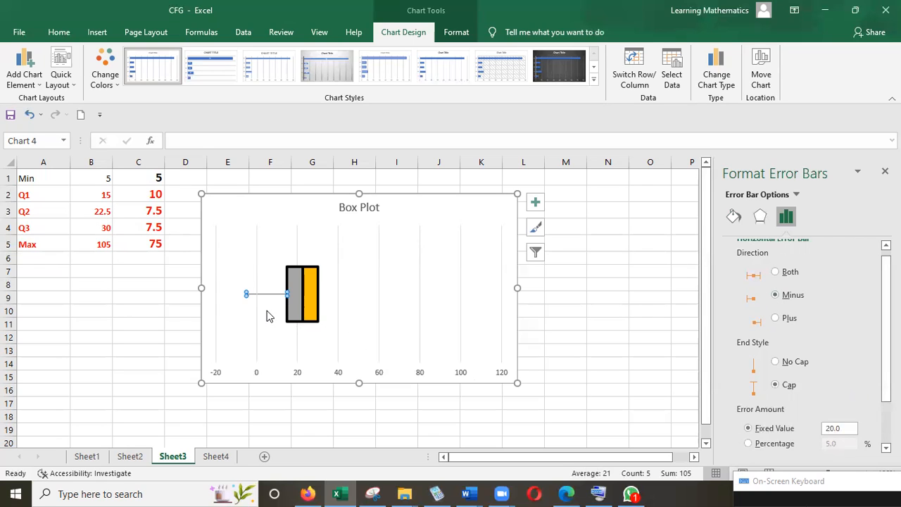
scroll(810, 345, down, 2)
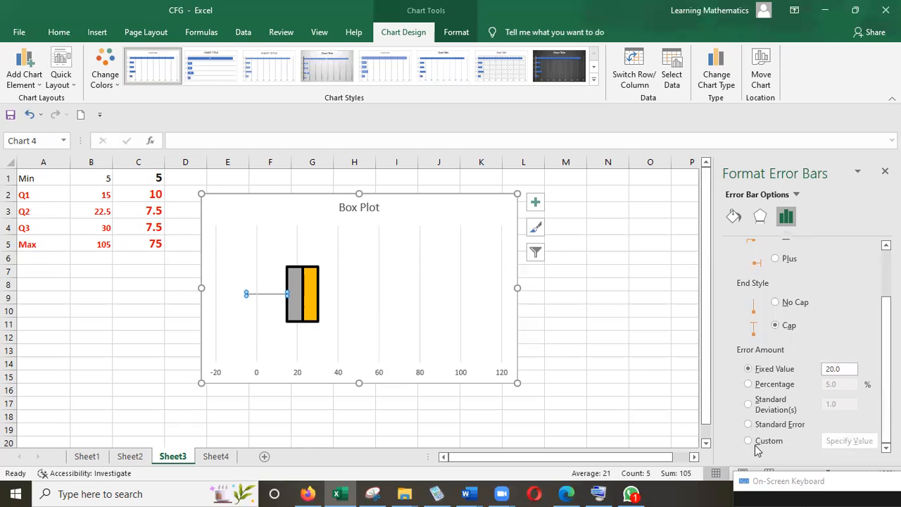
click(749, 440)
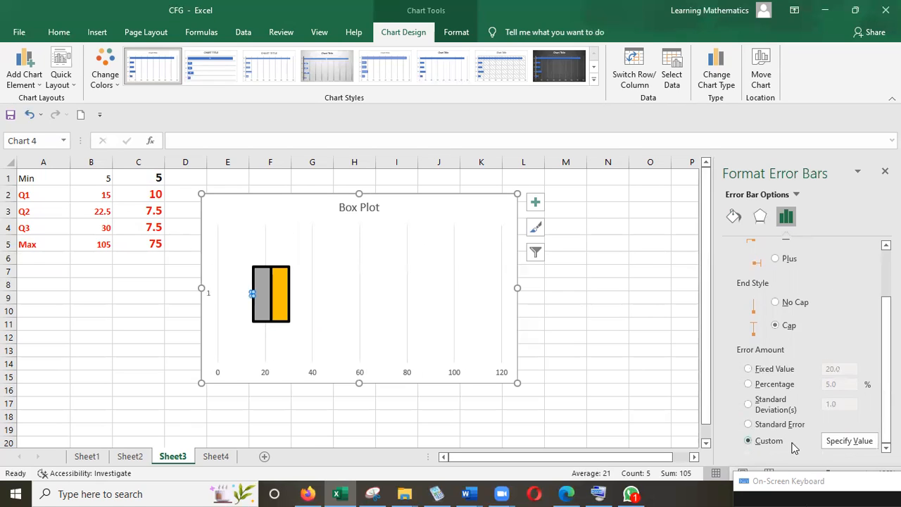
click(841, 442)
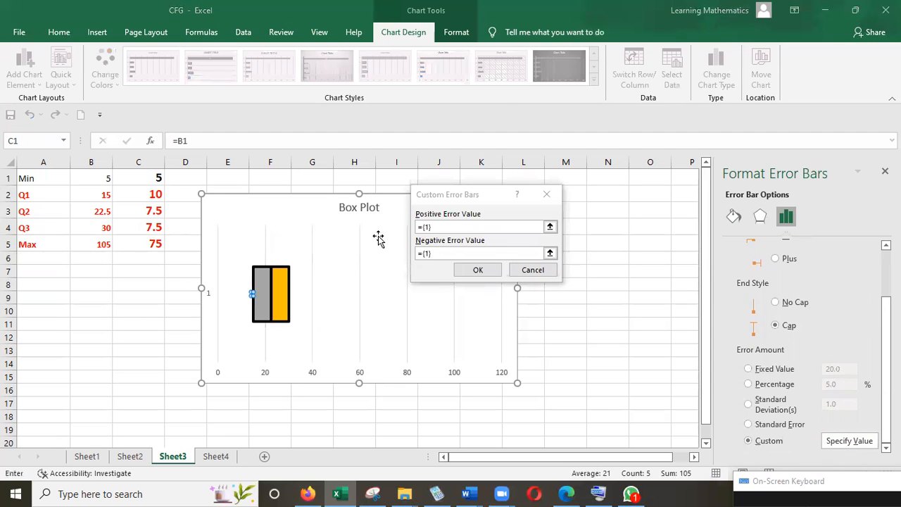
click(437, 253)
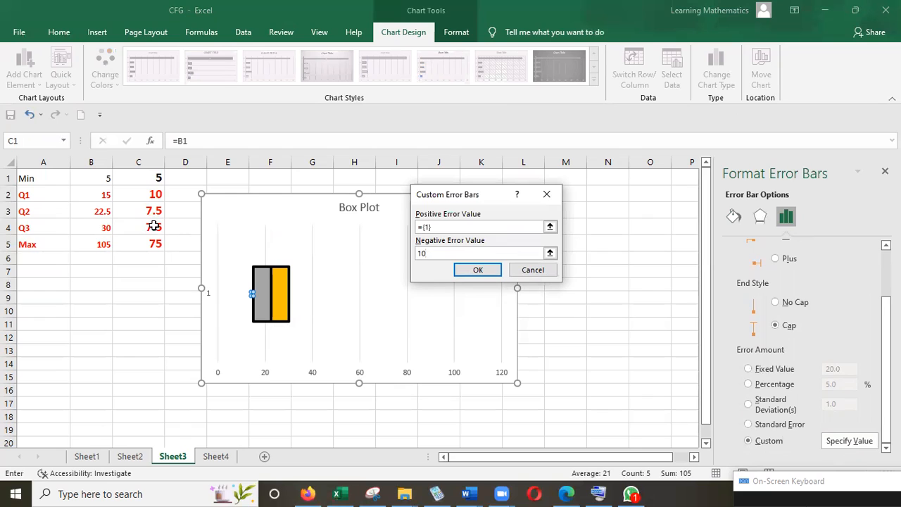
mouse_move(240, 300)
click(476, 271)
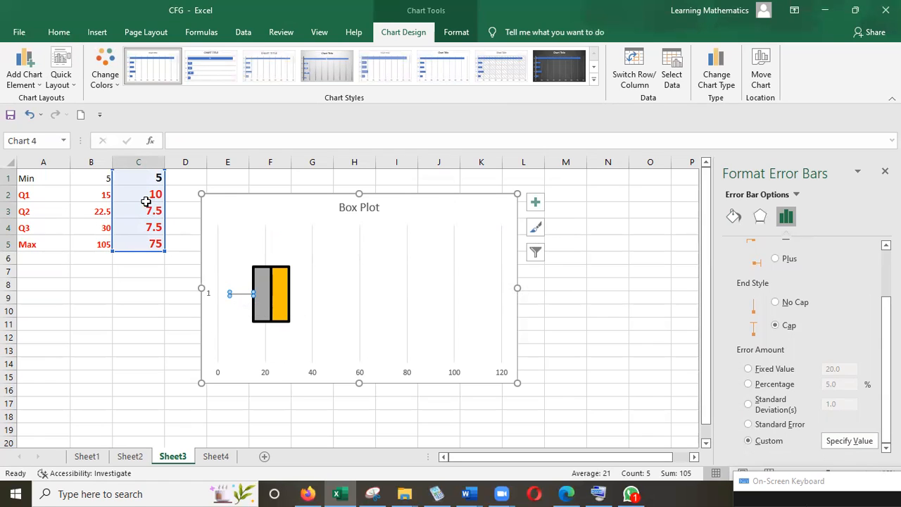
Step: Try to point the Q1 error bar's custom negative error value to cell C2
click(847, 441)
click(435, 252)
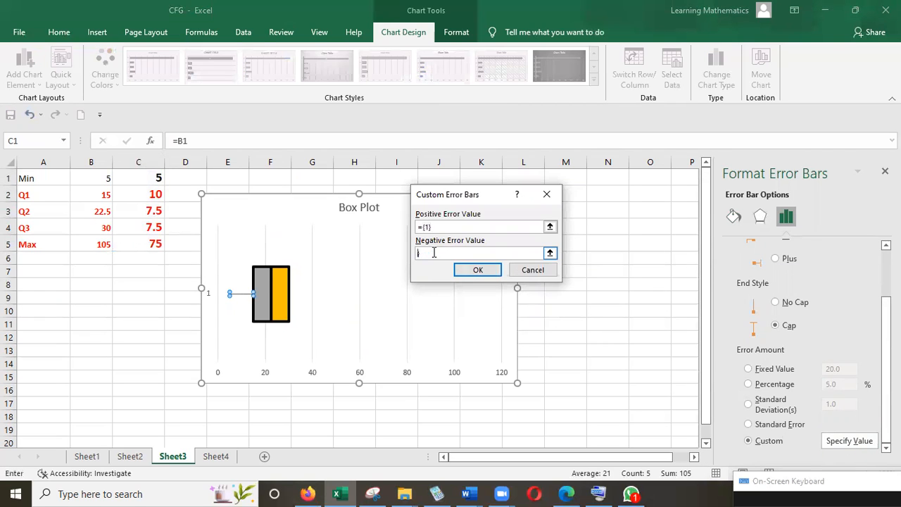
click(160, 198)
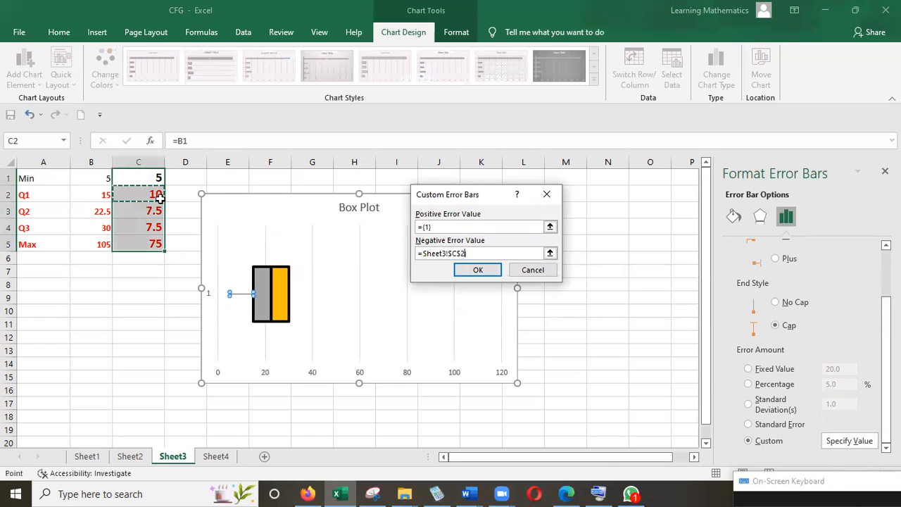
click(460, 272)
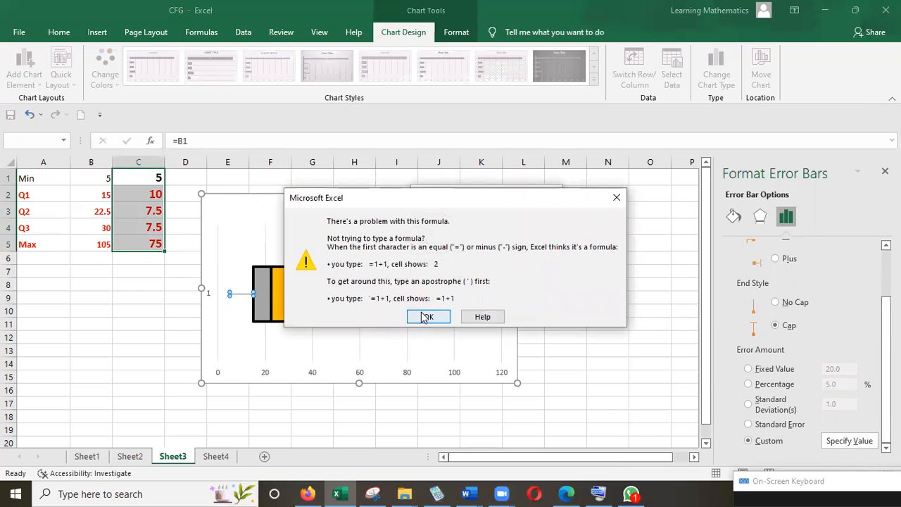
click(426, 318)
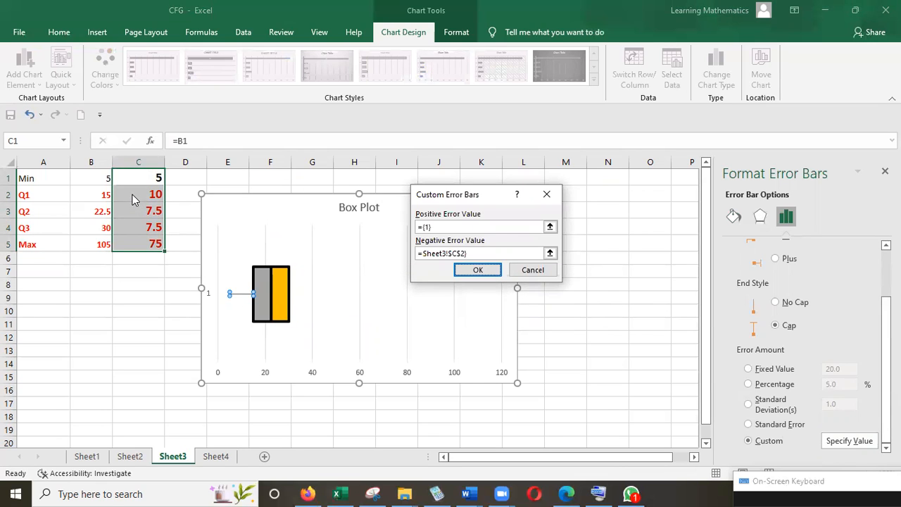
click(477, 253)
click(474, 273)
click(427, 316)
Step: Clear the negative error value completely and set it to =Sheet3!$C$2 for the Q1 error bar
click(472, 255)
key(BackSpace)
key(BackSpace)
key(BackSpace)
key(BackSpace)
key(BackSpace)
key(BackSpace)
key(BackSpace)
key(BackSpace)
key(BackSpace)
key(BackSpace)
key(BackSpace)
key(BackSpace)
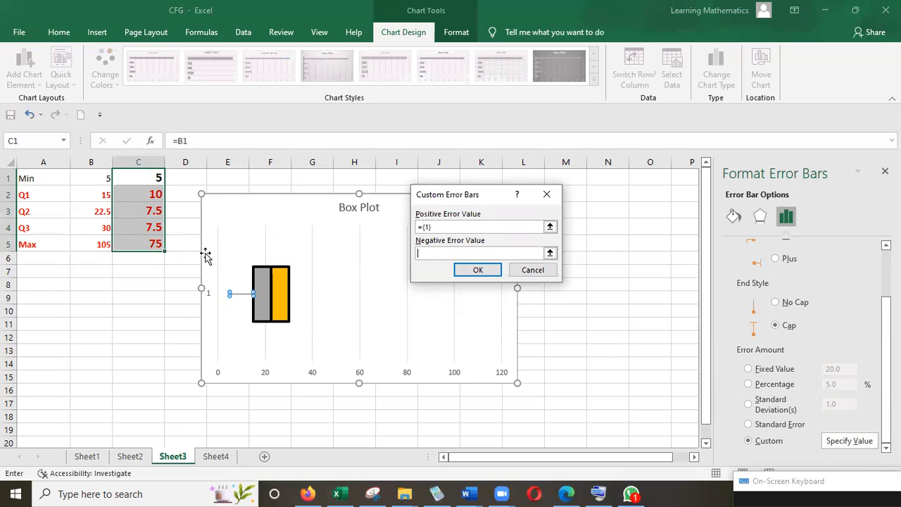
click(156, 193)
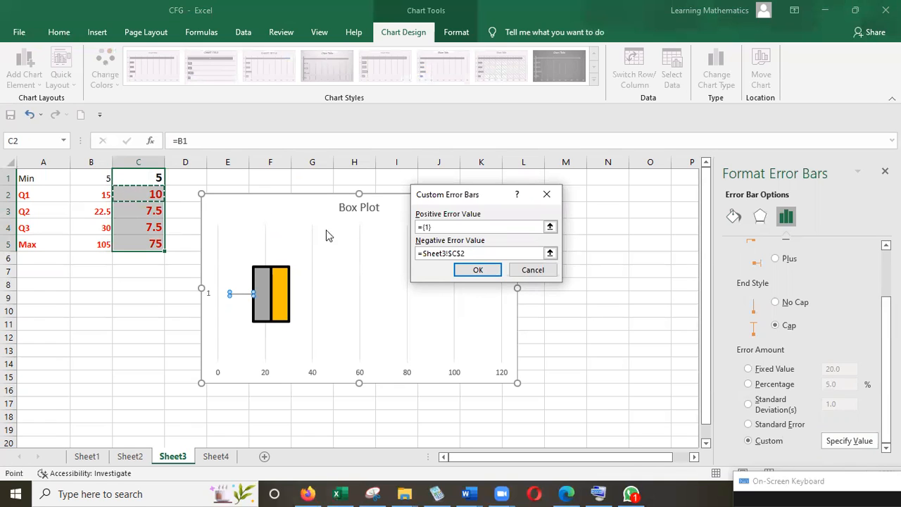
click(471, 275)
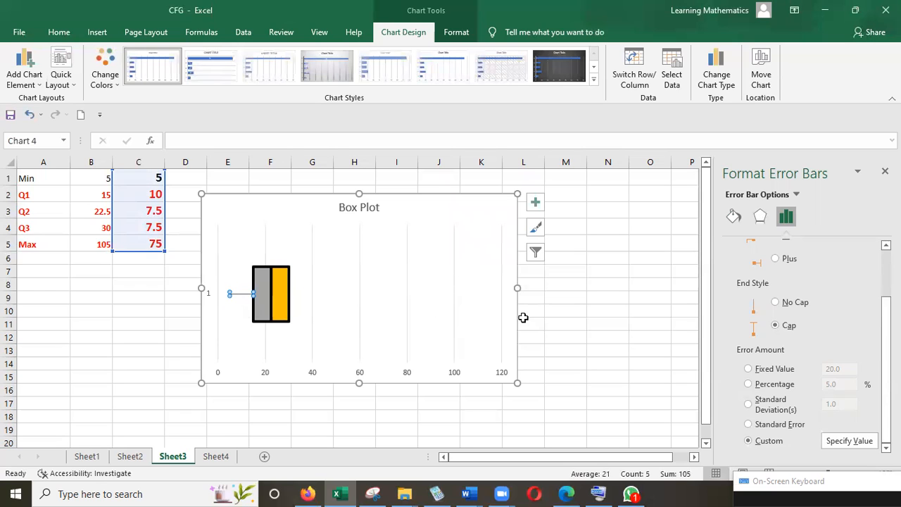
Step: Format the Q1 error bar line as black with a width of 2 pt
click(732, 219)
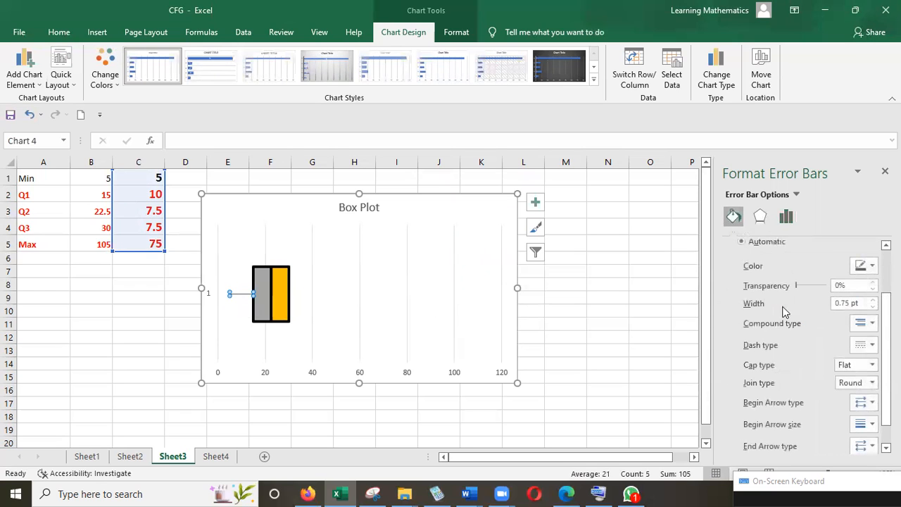
click(873, 267)
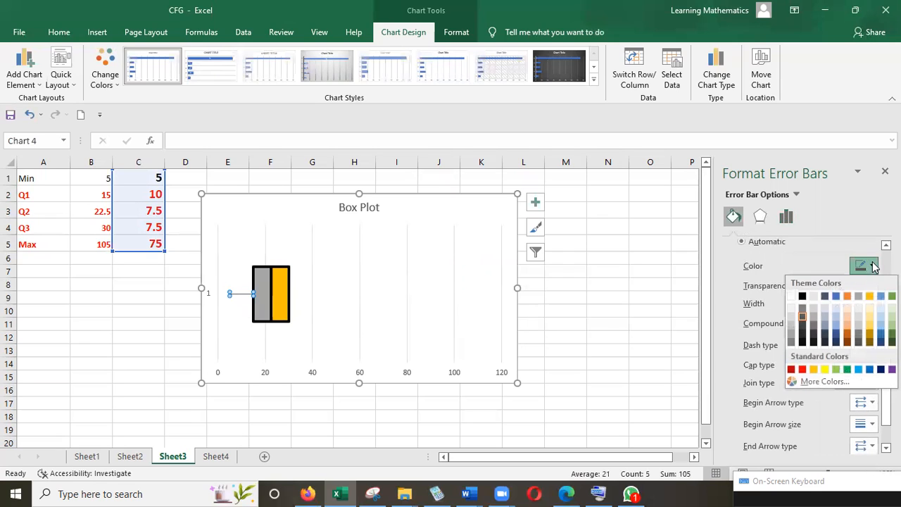
click(806, 296)
click(872, 300)
click(872, 301)
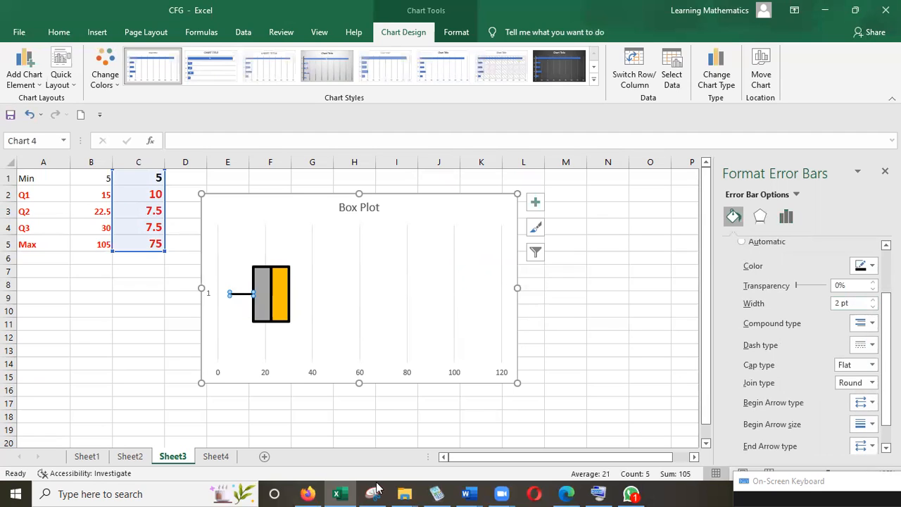
Step: Add error bars to the yellow Q3 segment of the box plot using the detailed error bar options
click(312, 294)
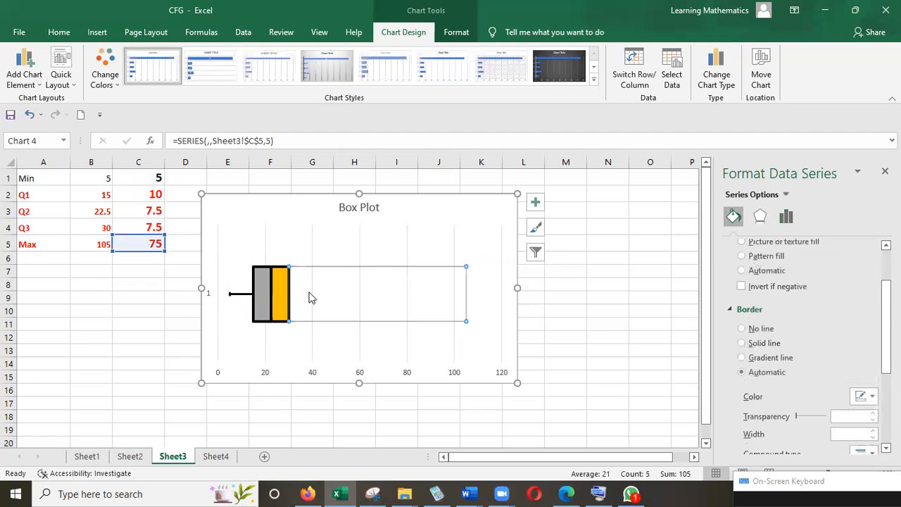
click(275, 281)
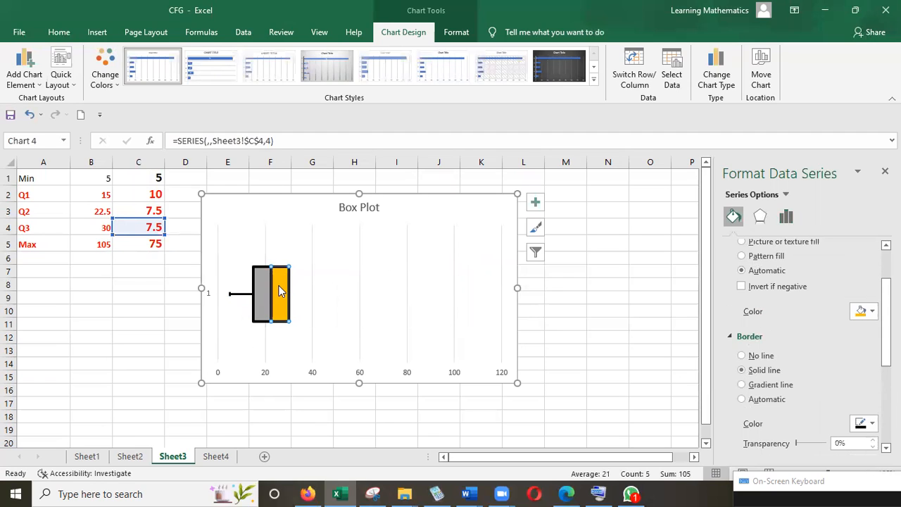
click(241, 285)
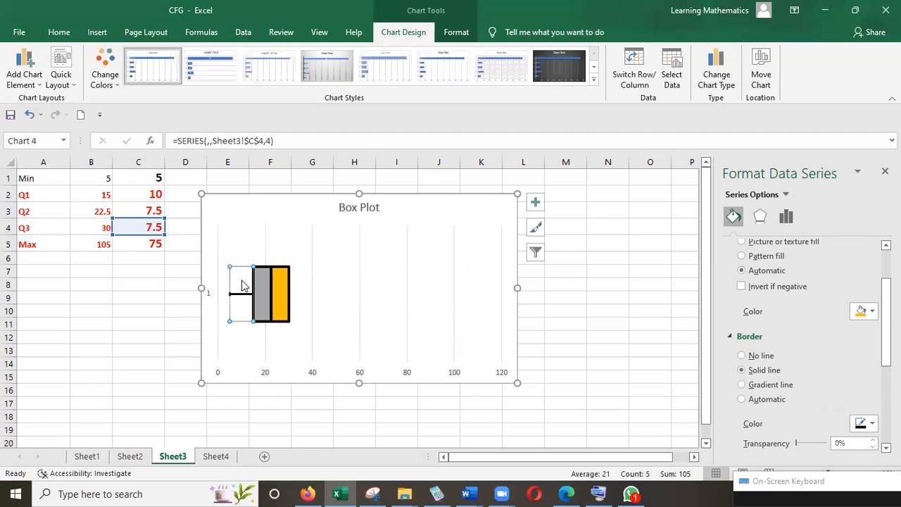
click(281, 293)
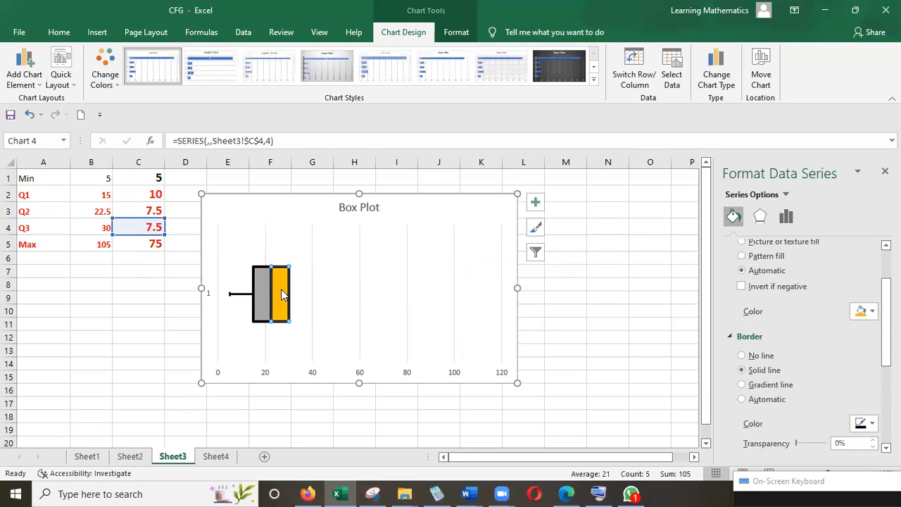
click(25, 73)
mouse_move(45, 180)
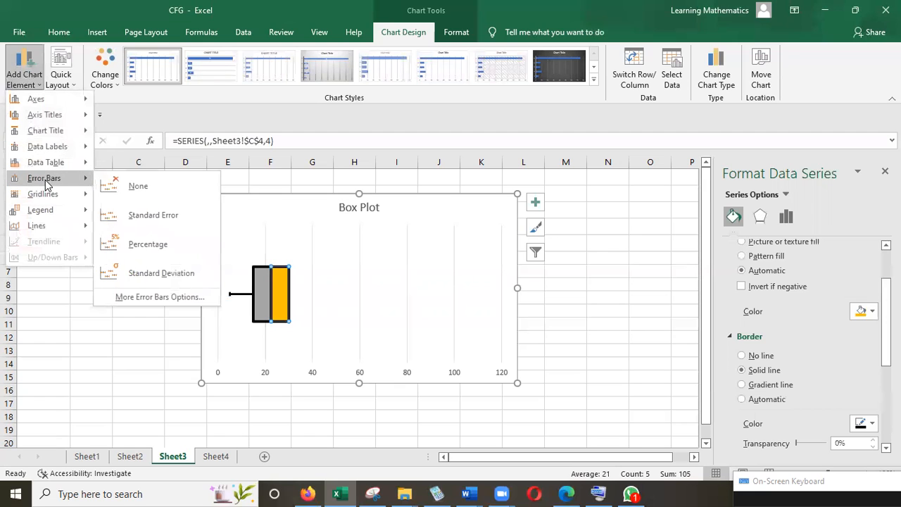
click(167, 297)
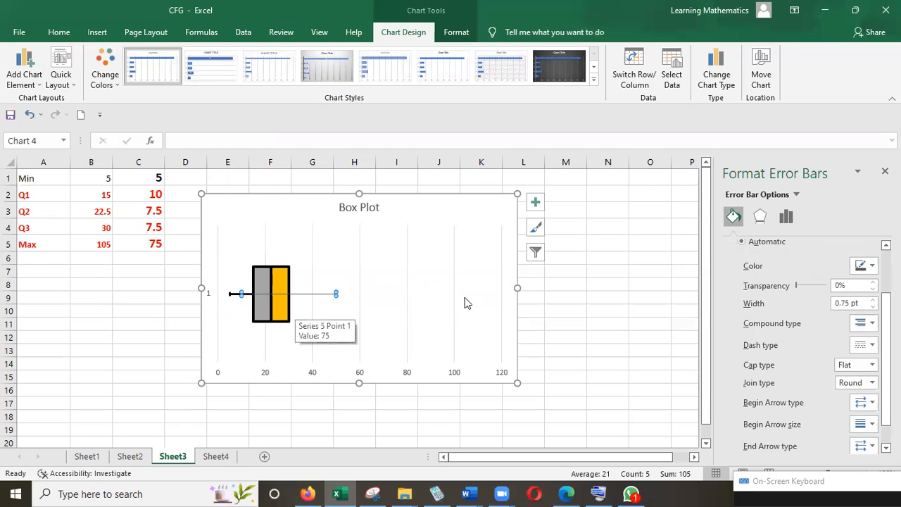
Step: Set the Q3 error bar's direction to Plus with a custom positive error value of =Sheet3!$C$5
click(786, 217)
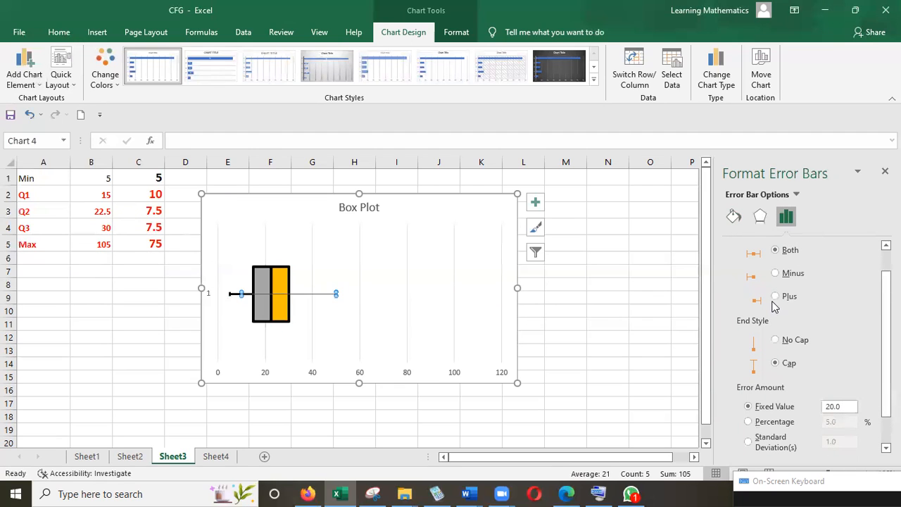
click(775, 297)
scroll(886, 352, down, 1)
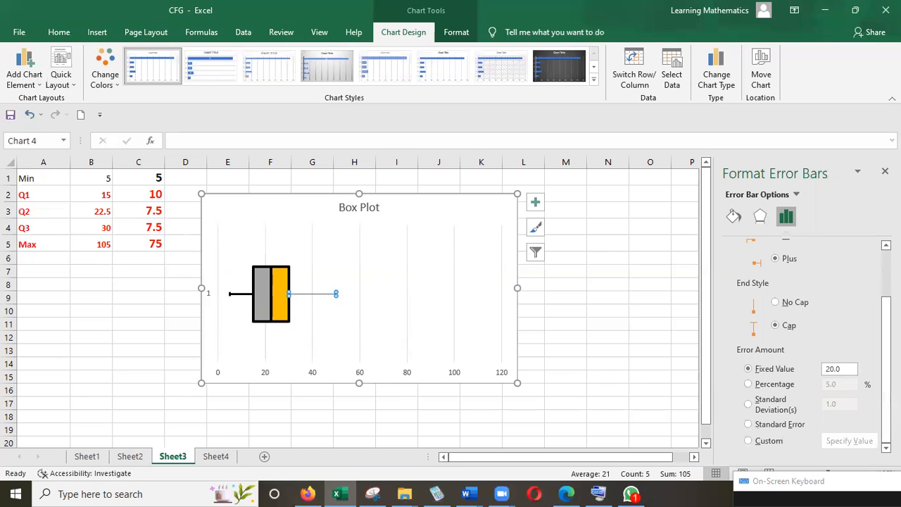
click(749, 440)
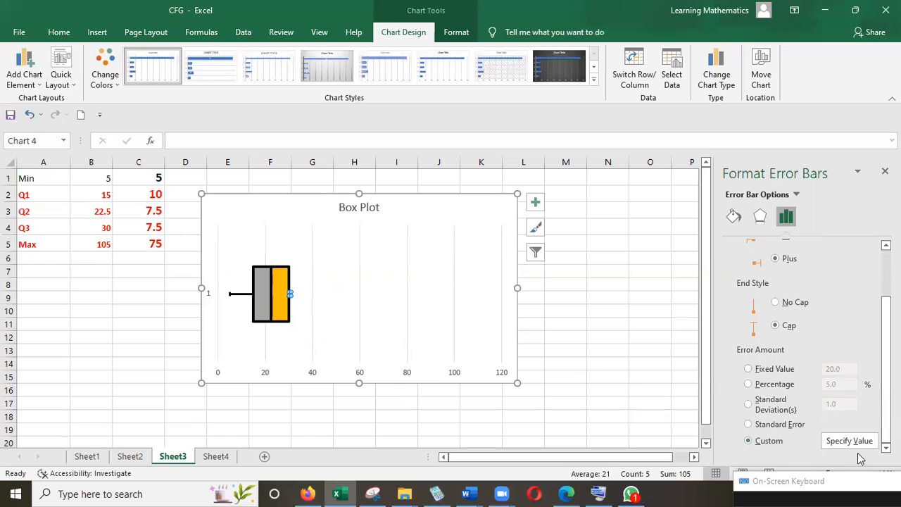
click(852, 446)
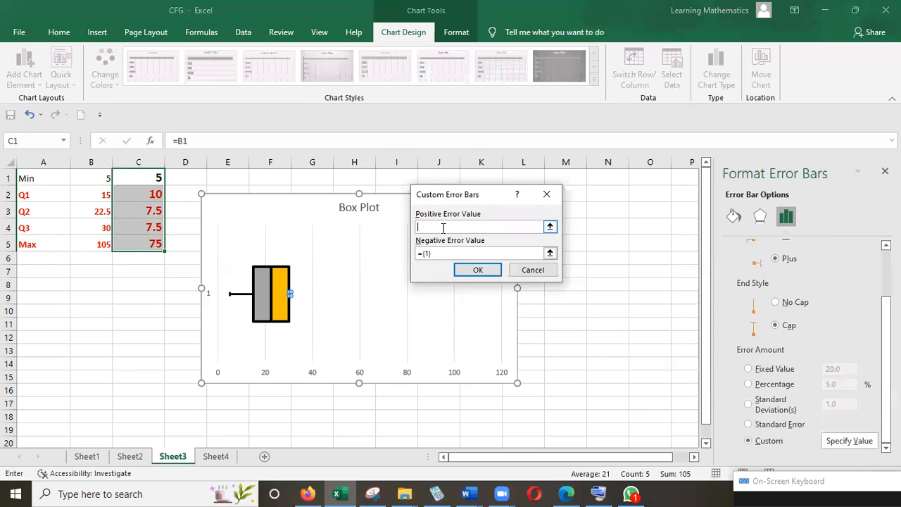
click(155, 244)
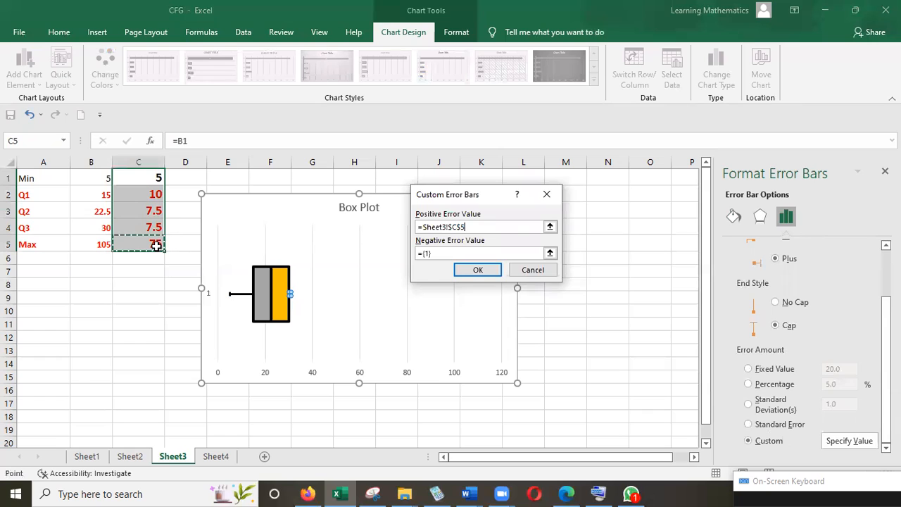
click(489, 274)
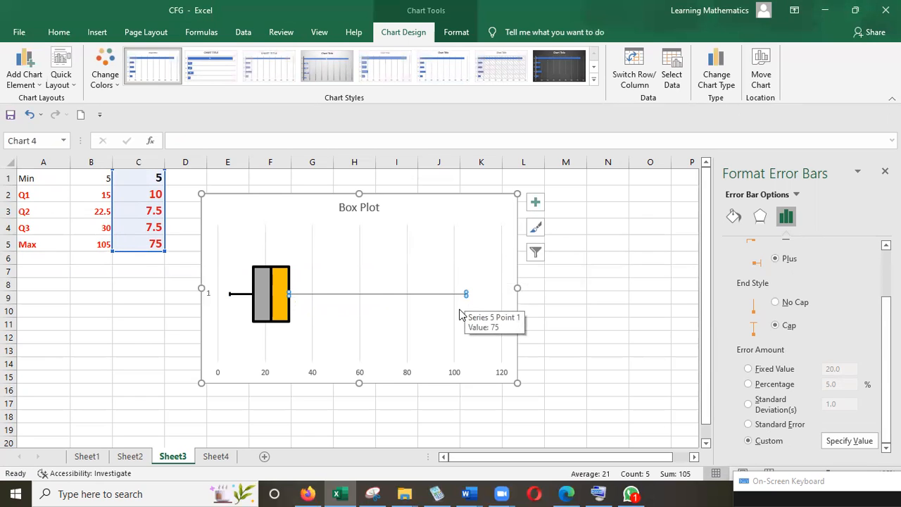
Step: Replace the Q3 error bar's custom positive error value with 75
click(736, 219)
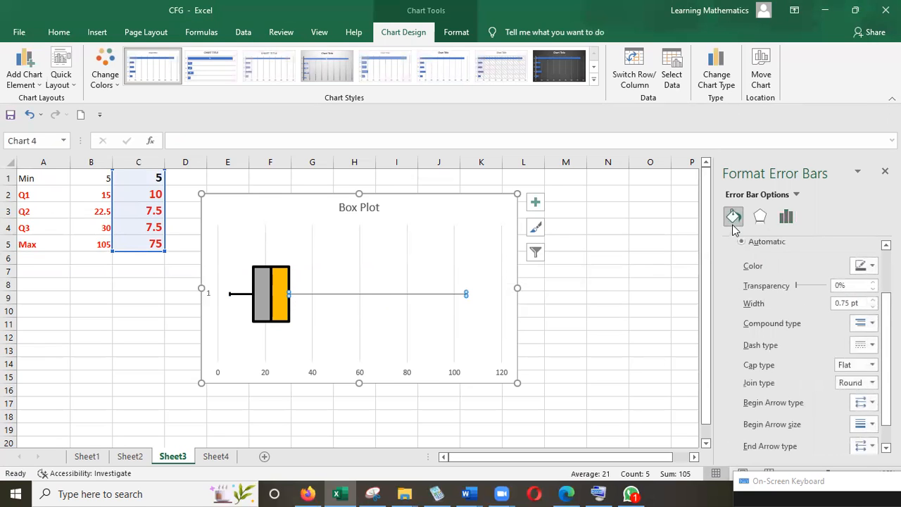
click(787, 217)
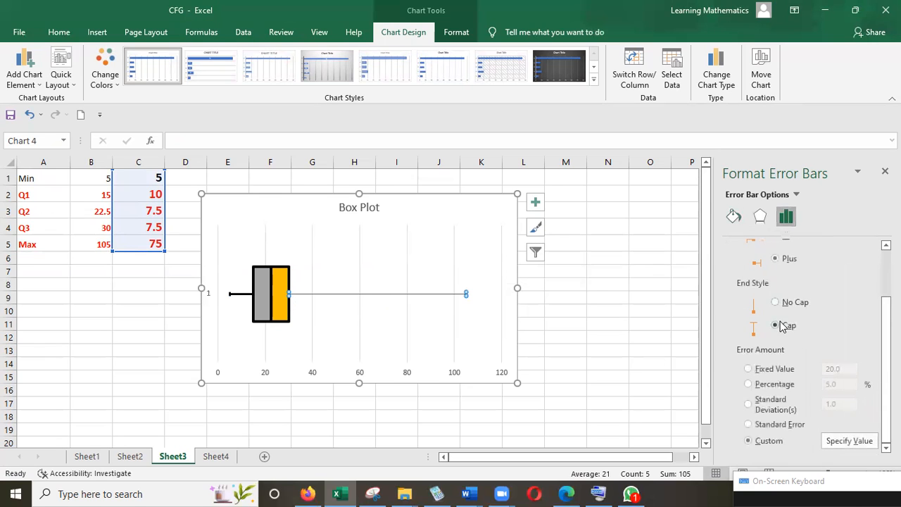
scroll(880, 324, up, 2)
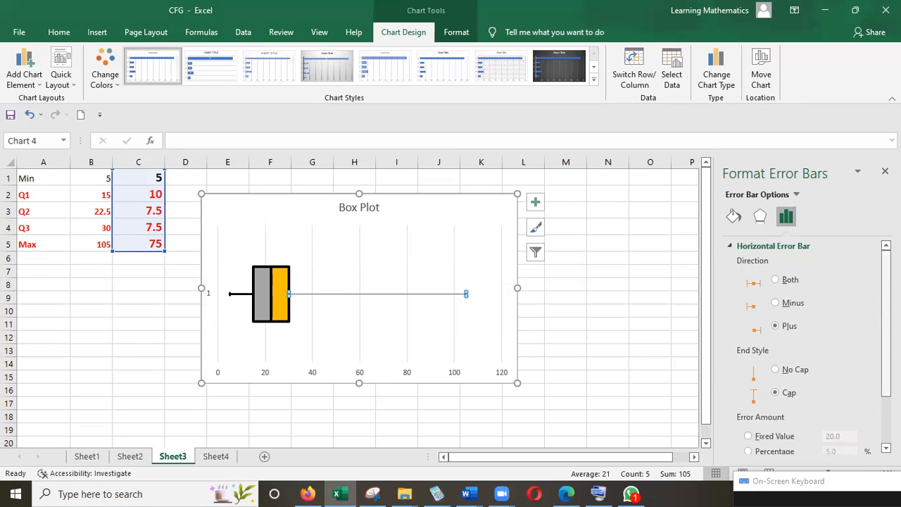
scroll(810, 345, down, 2)
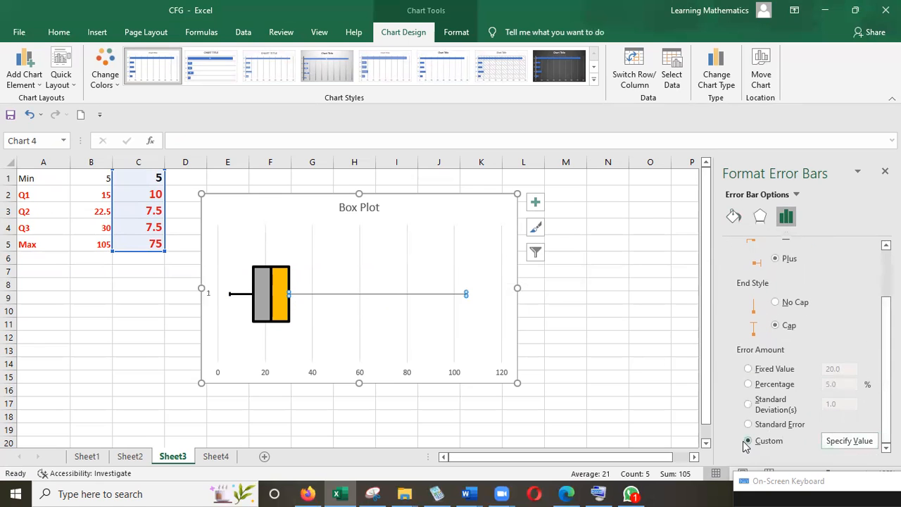
click(837, 445)
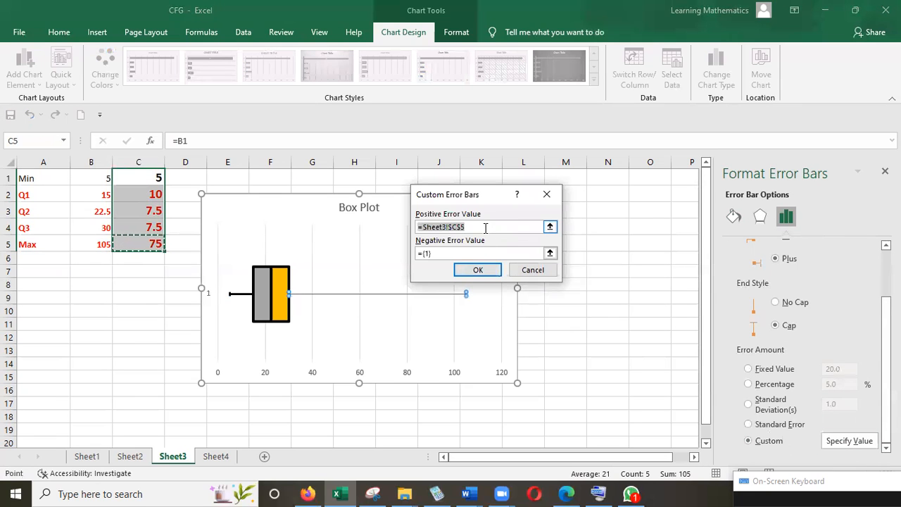
key(BackSpace)
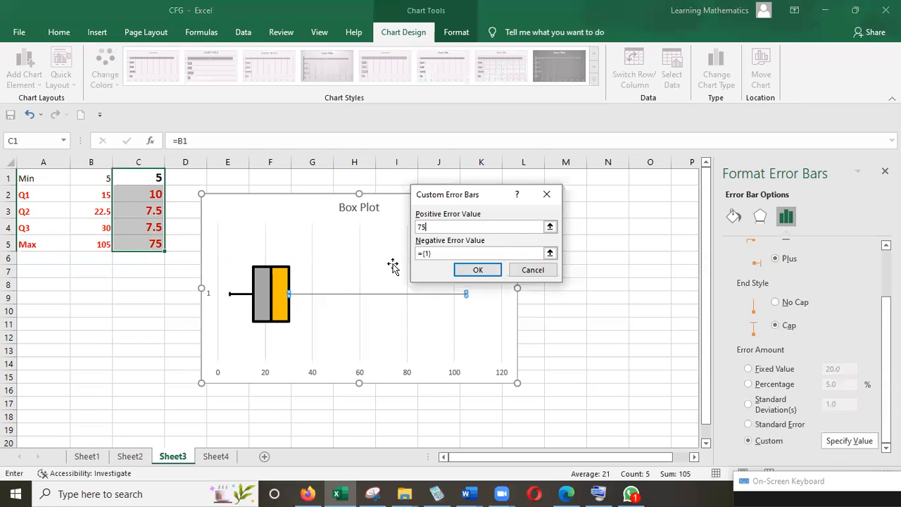
click(465, 269)
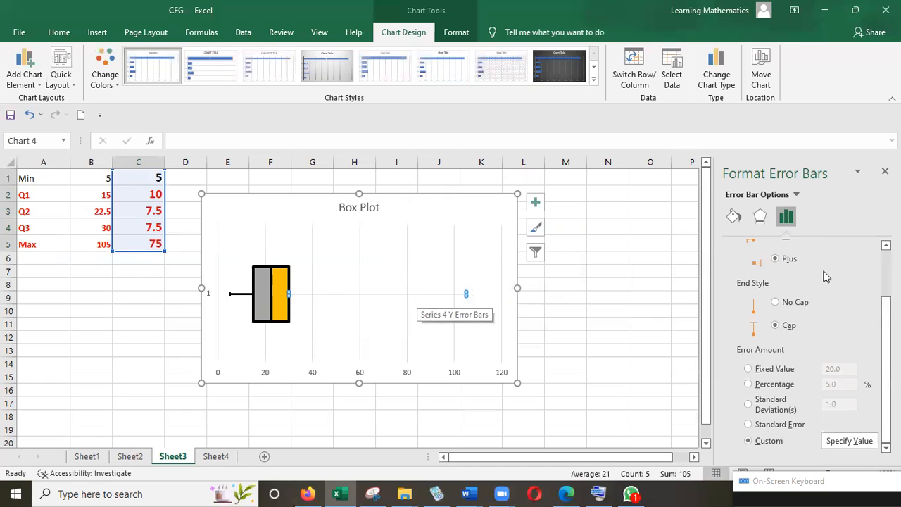
Step: Format the Q3 error bar as a solid black line with a width of 2 pt
click(735, 219)
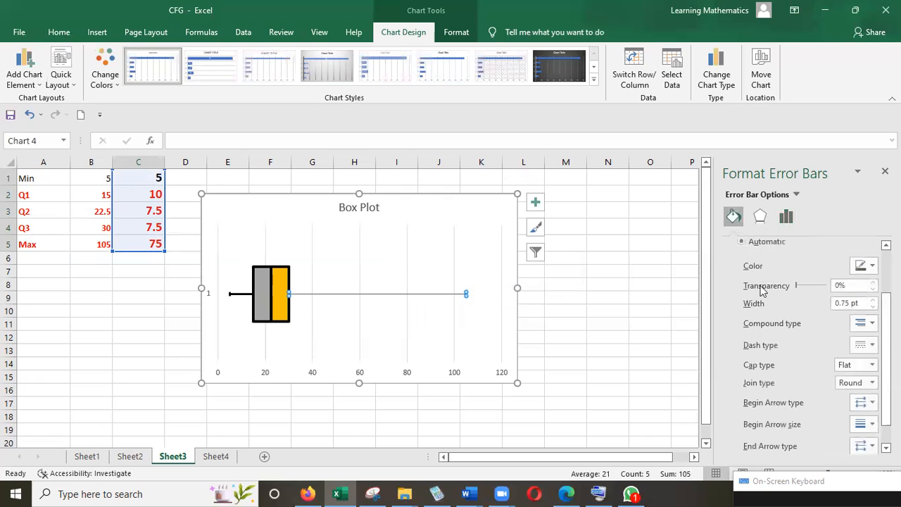
scroll(802, 338, up, 3)
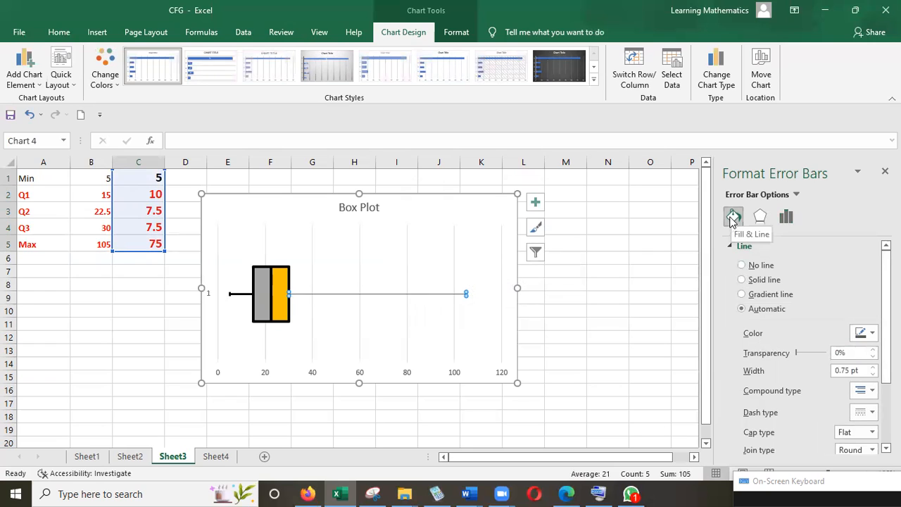
click(748, 282)
click(874, 367)
click(874, 367)
click(874, 367)
click(873, 366)
click(874, 366)
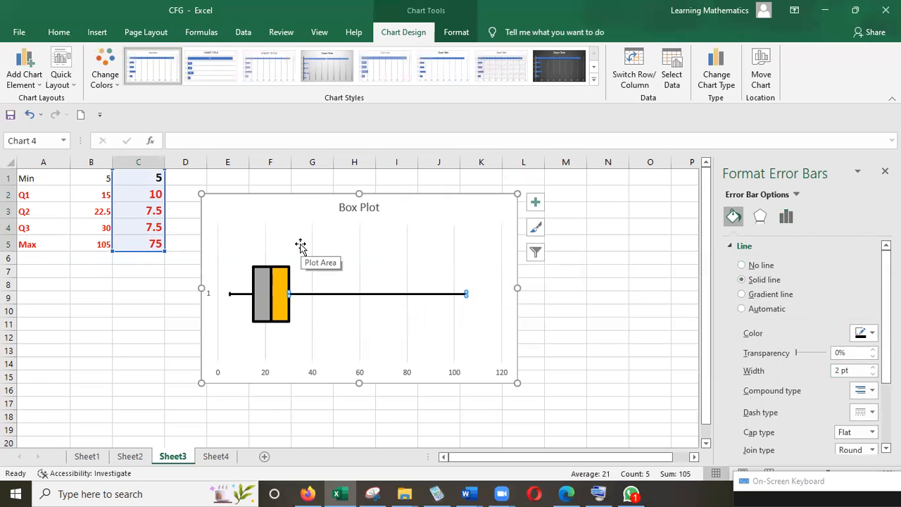
Step: Draw a right-skewed curve, about 3.71" wide and 0.54" high, above the box plot from the minimum to the maximum
mouse_move(268, 282)
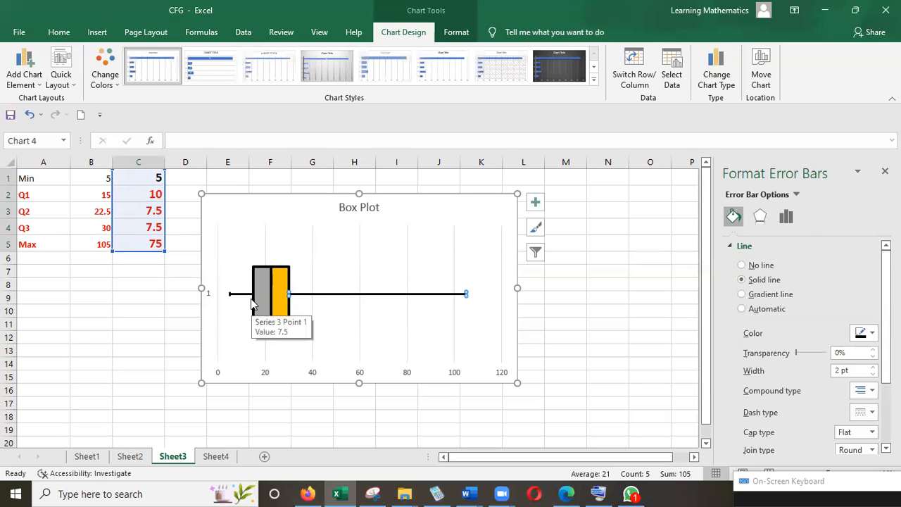
click(265, 248)
click(263, 219)
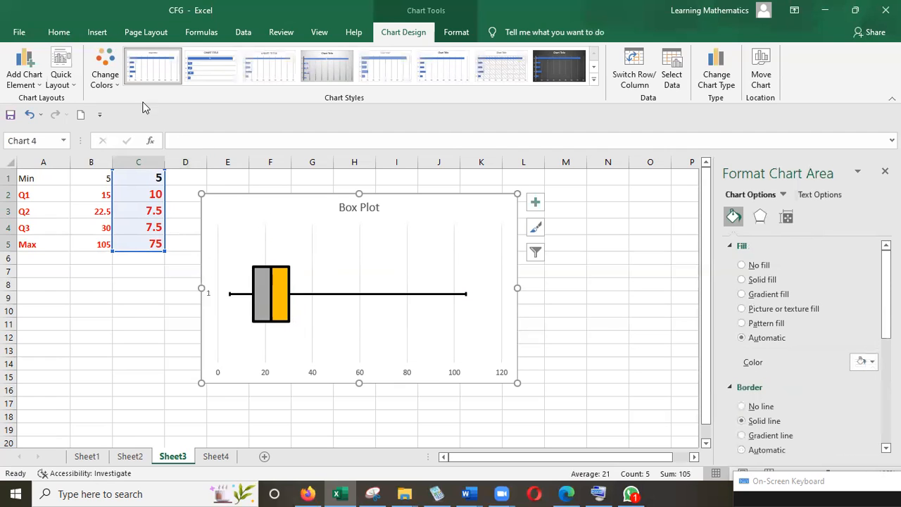
click(97, 31)
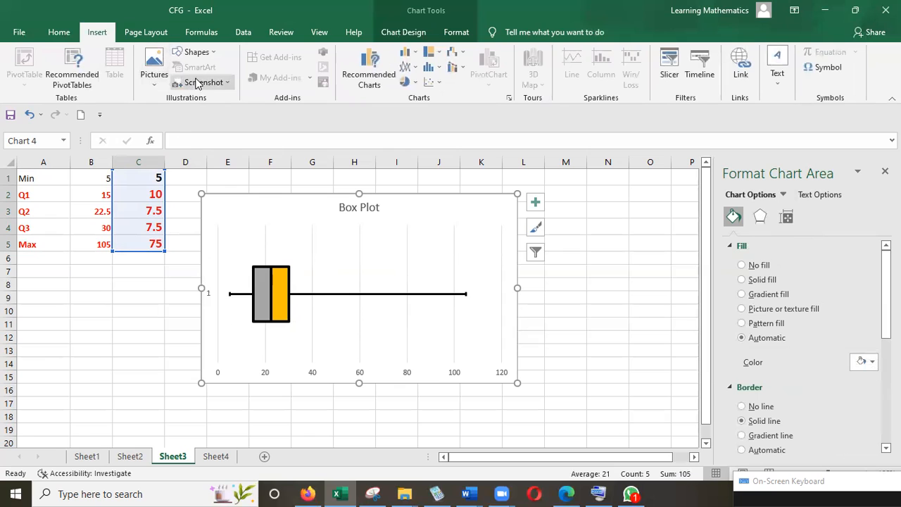
click(212, 53)
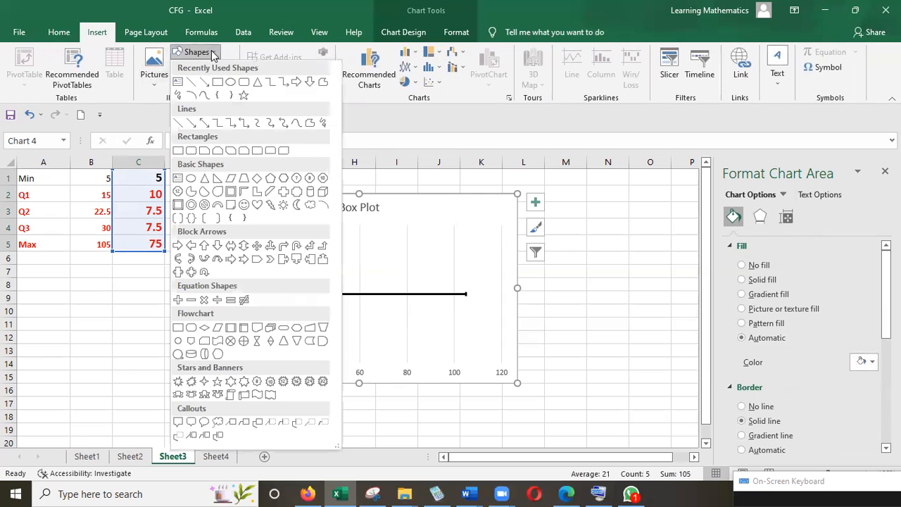
click(205, 96)
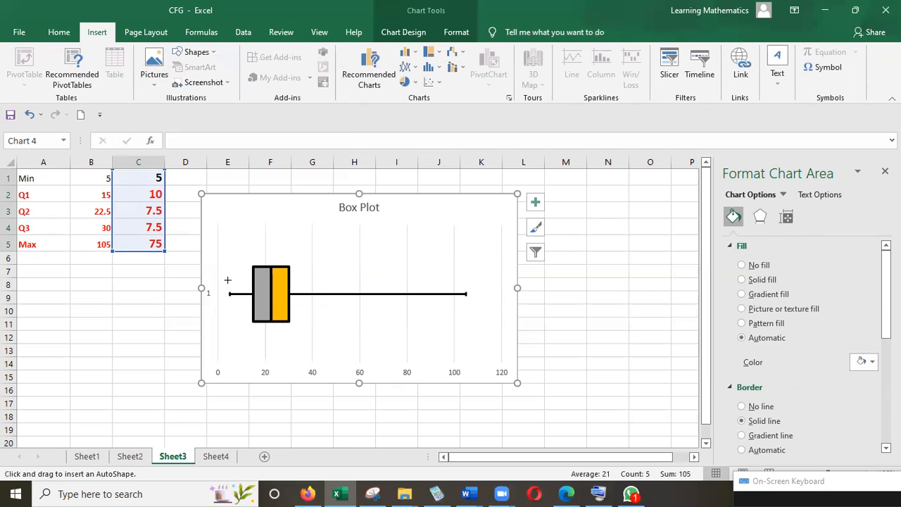
mouse_move(229, 272)
mouse_down()
mouse_move(264, 243)
mouse_move(439, 273)
mouse_move(350, 268)
mouse_move(358, 261)
mouse_move(401, 276)
mouse_move(463, 274)
mouse_up()
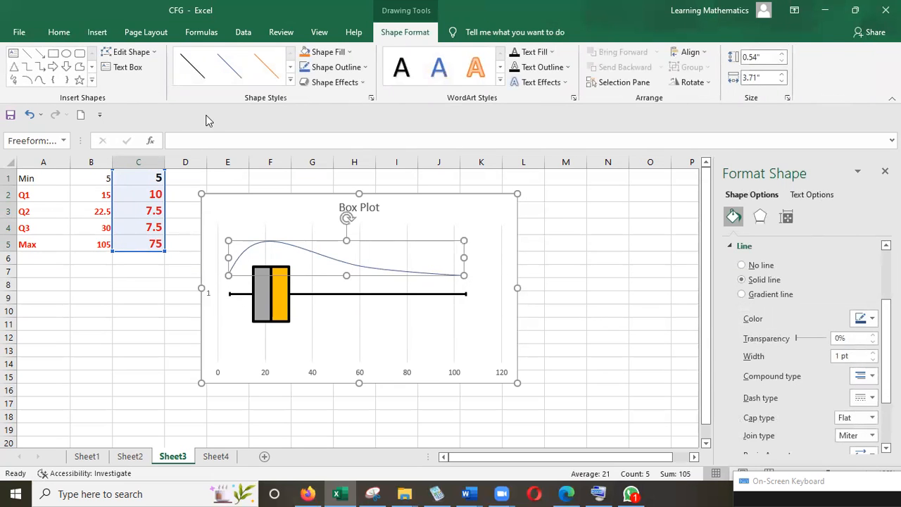
Step: Insert a text box in the chart below the upper whisker reading "Skewed to the Right (Positive)"
click(97, 32)
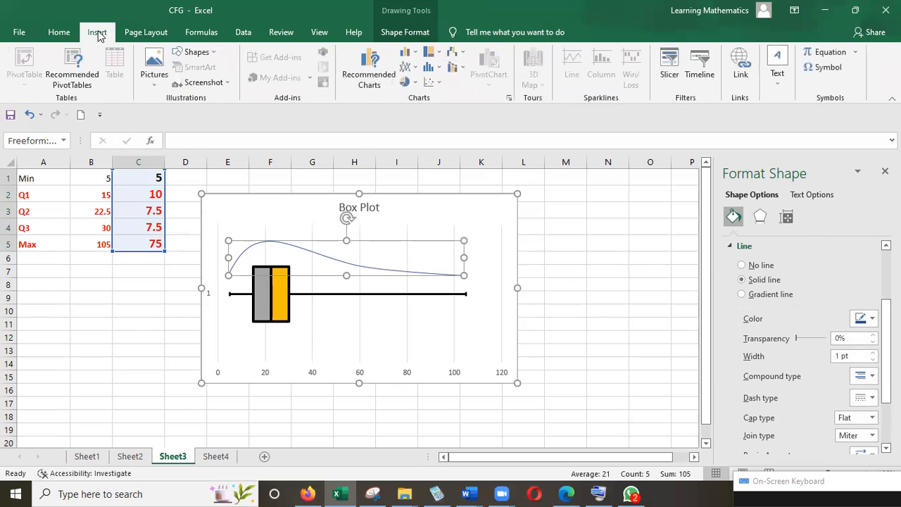
click(215, 54)
click(178, 82)
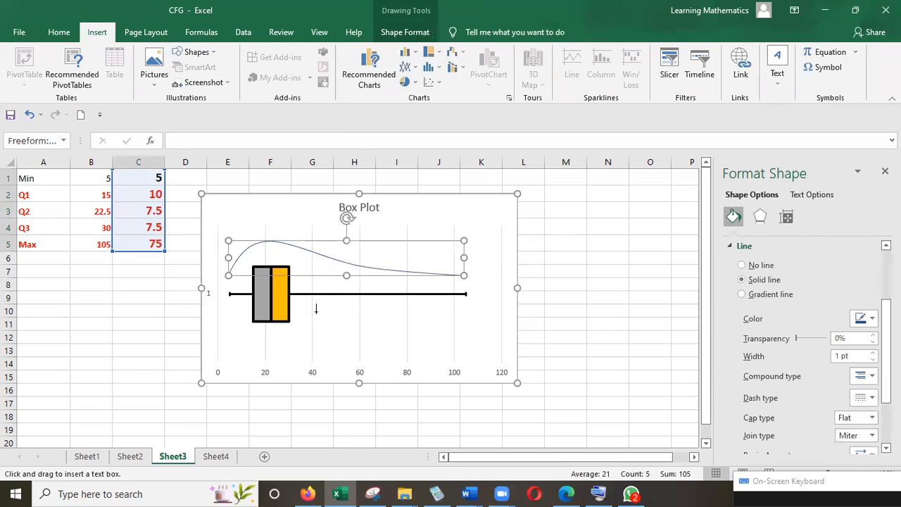
drag(315, 307, 460, 340)
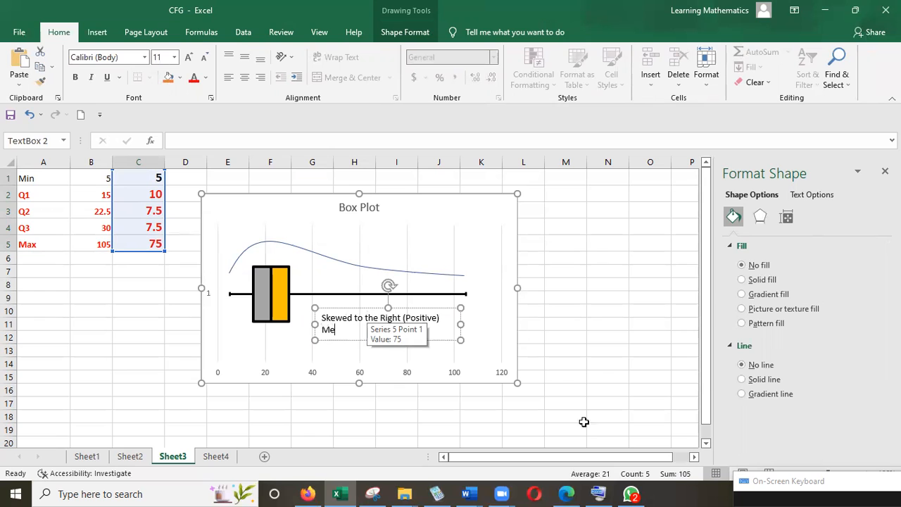
Step: Complete the text box's second line as "Mean > Median > Mode" using the on-screen keyboard where needed, and deselect the chart
drag(817, 483, 799, 394)
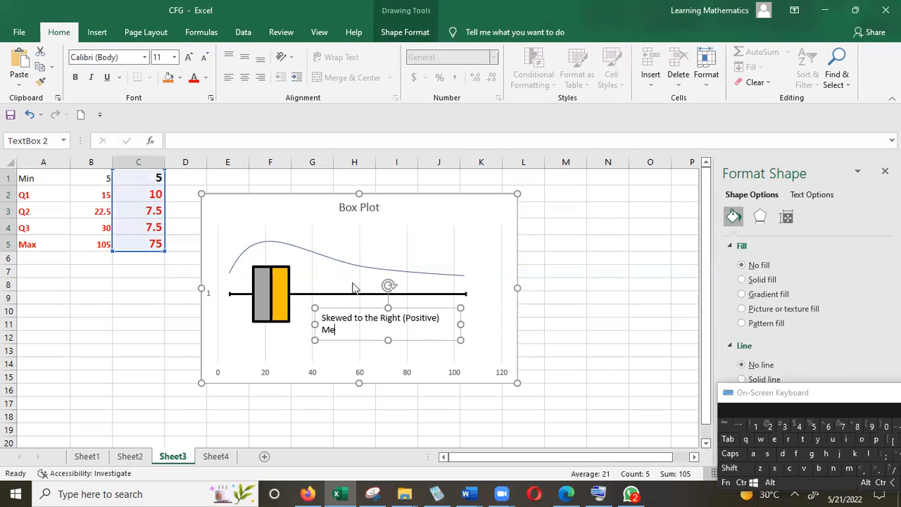
click(755, 455)
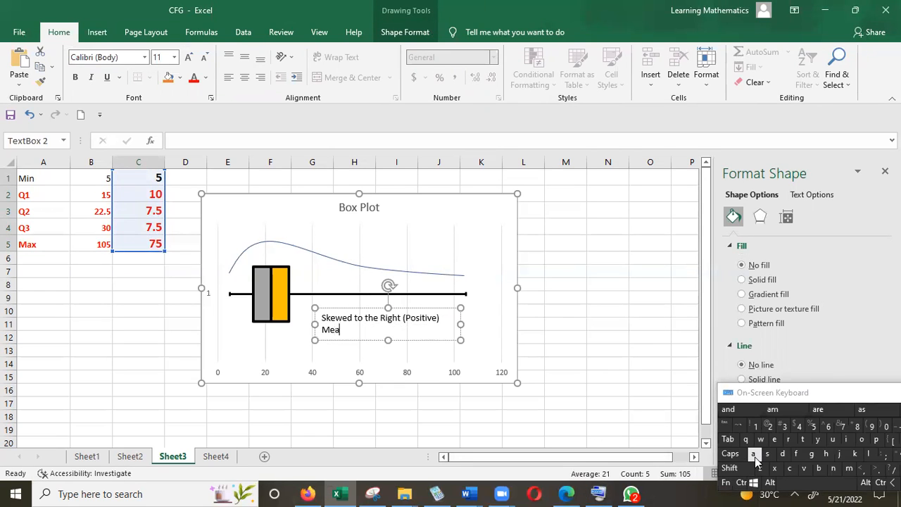
key(shift)
text(> Medi)
click(755, 455)
key(shift)
text(n > Mode)
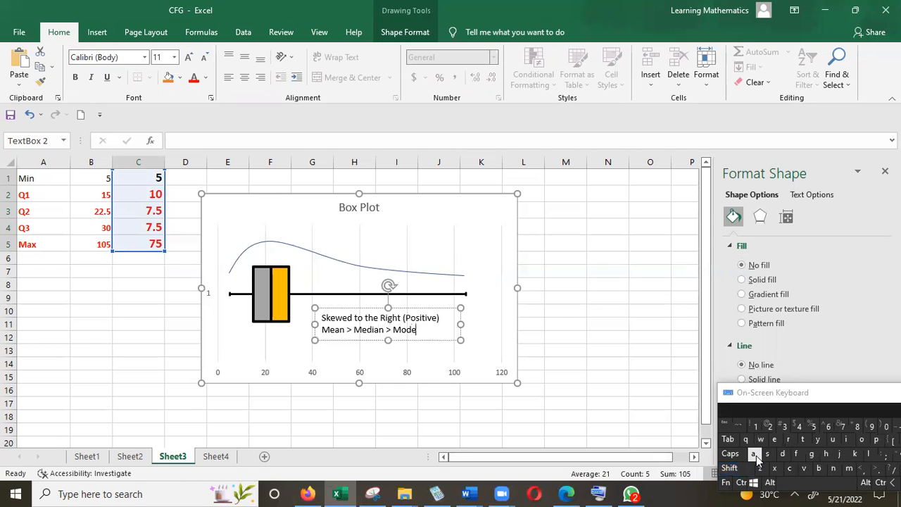
click(637, 353)
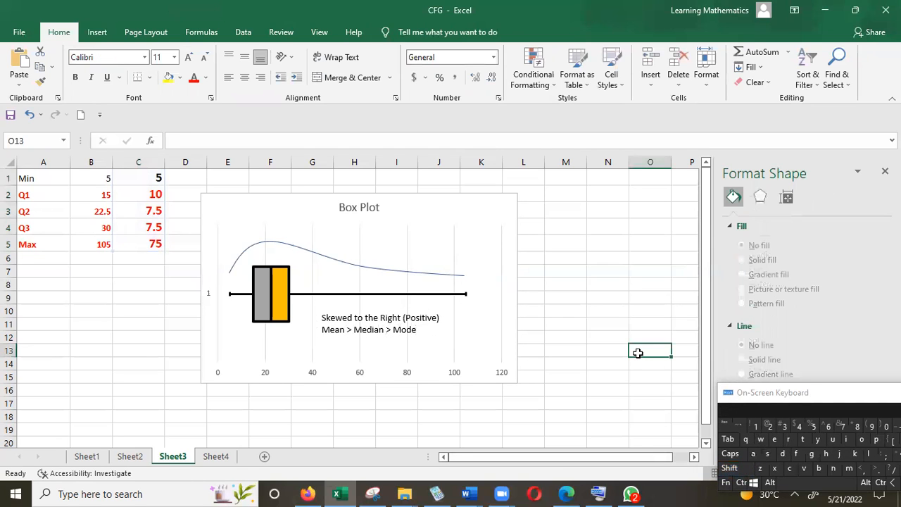
Step: Open the Snipping Tool and capture the whole Box Plot chart as a rectangular snip
click(139, 494)
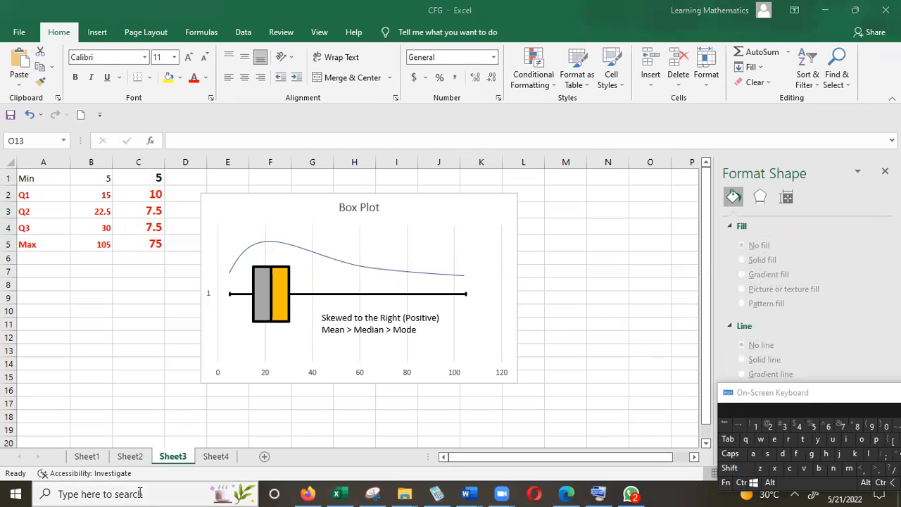
text(snip)
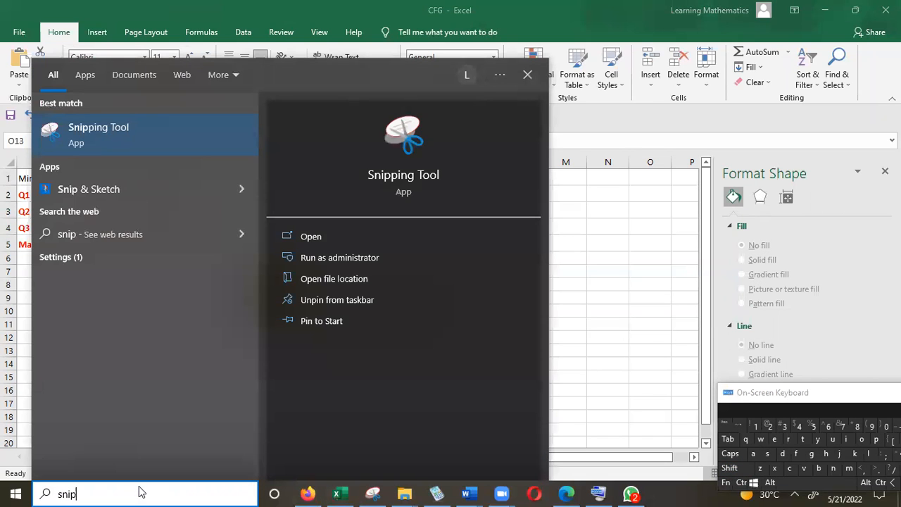
click(100, 125)
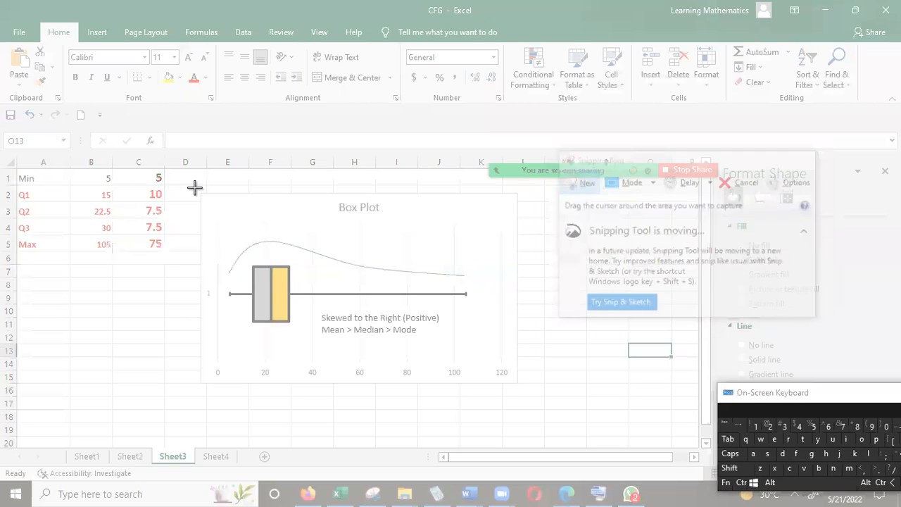
drag(195, 187, 522, 385)
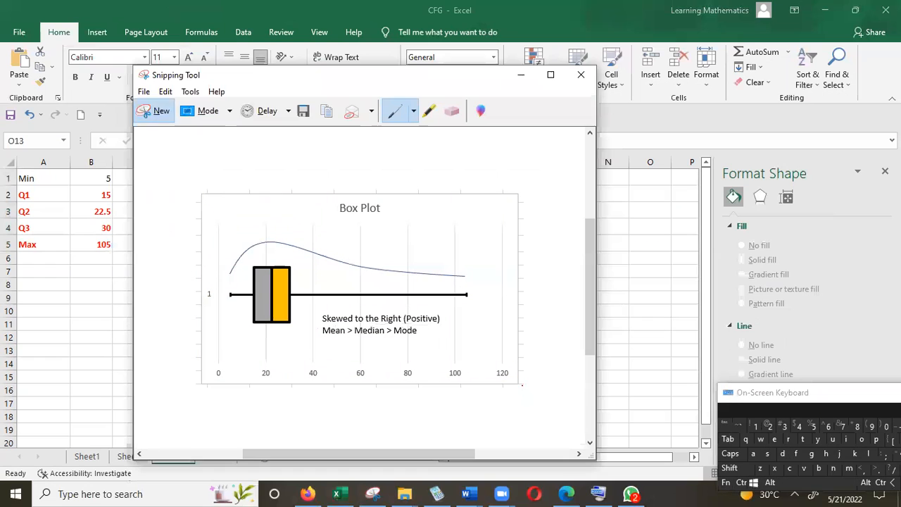
Step: Switch to the MATH 121 assignment in Word, paste the snip below the Cumulative Frequency graph, and widen it to match the graph
mouse_move(473, 492)
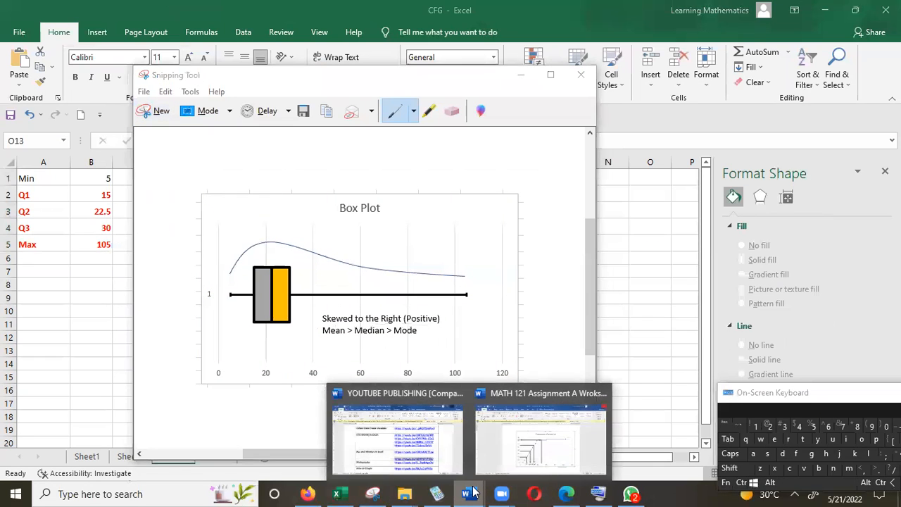
click(525, 449)
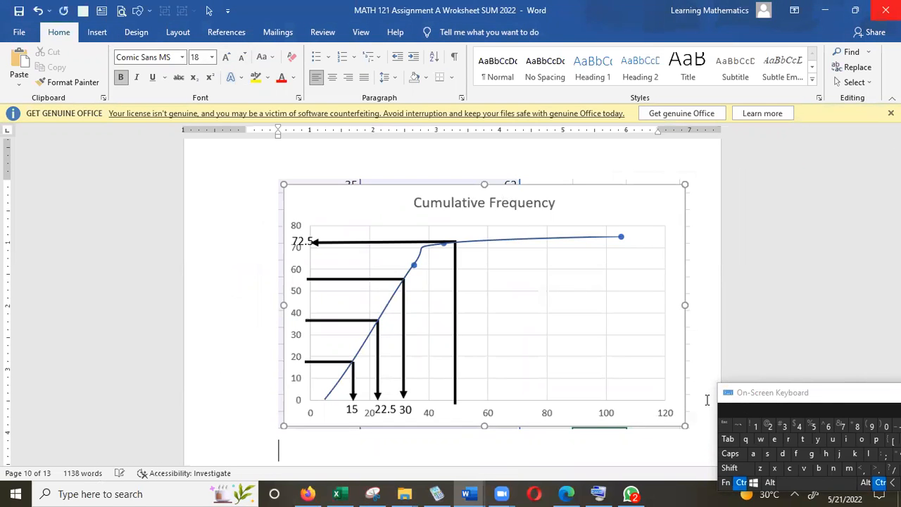
scroll(707, 399, down, 4)
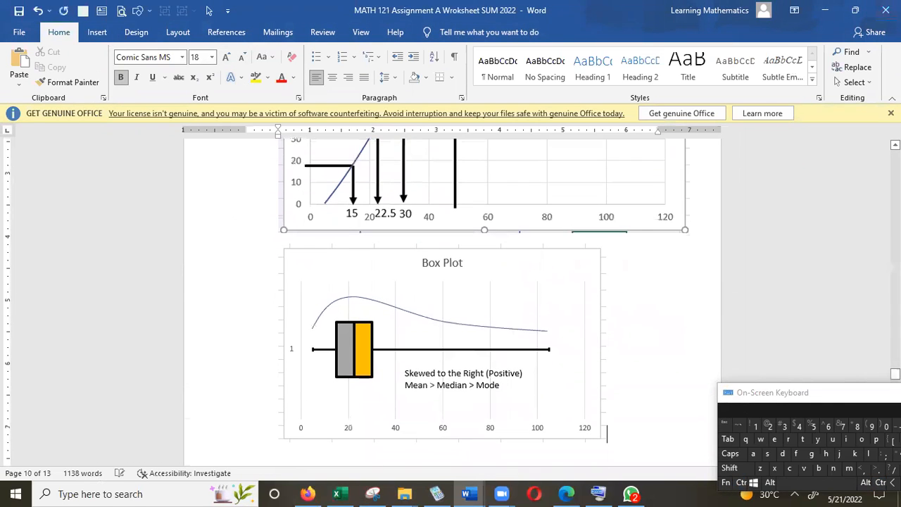
click(569, 319)
drag(606, 345, 688, 342)
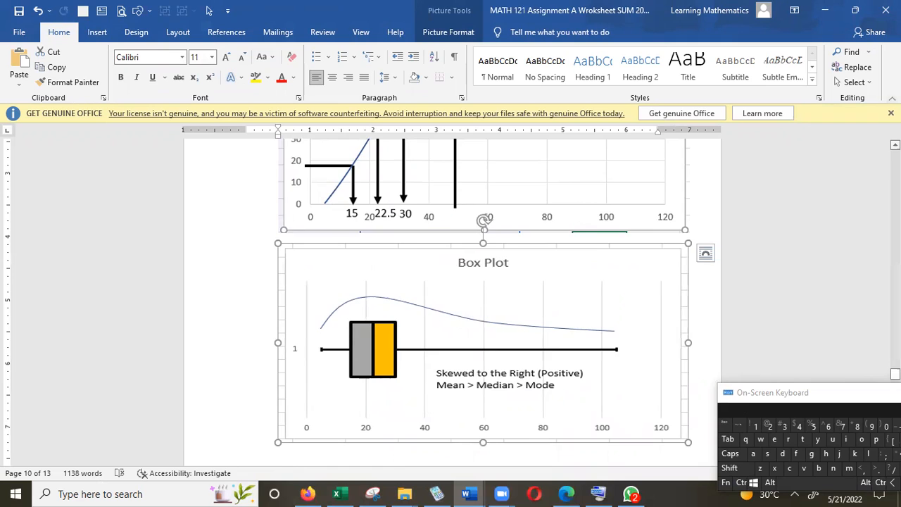
Step: Zoom the document out until the Cumulative Frequency graph and box plot both fit in view, and close the On-Screen Keyboard
scroll(451, 296, up, 2)
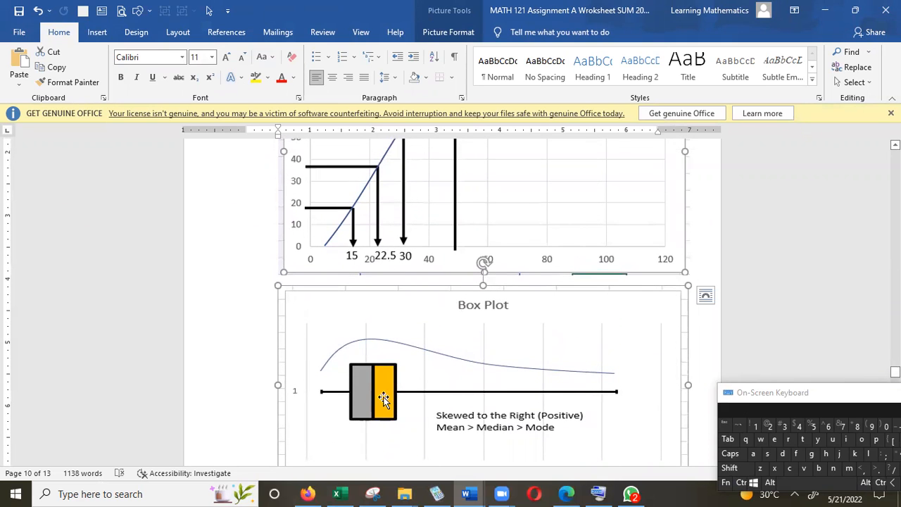
drag(840, 401, 855, 255)
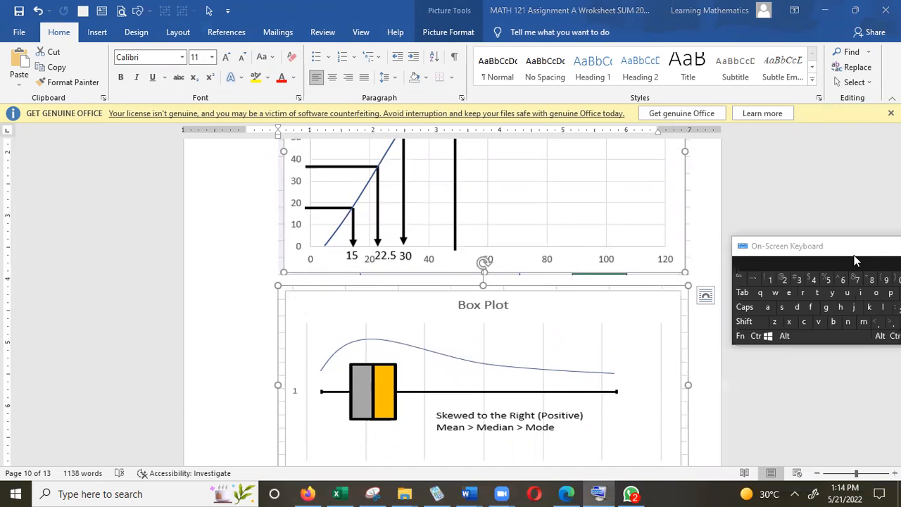
click(817, 473)
click(817, 473)
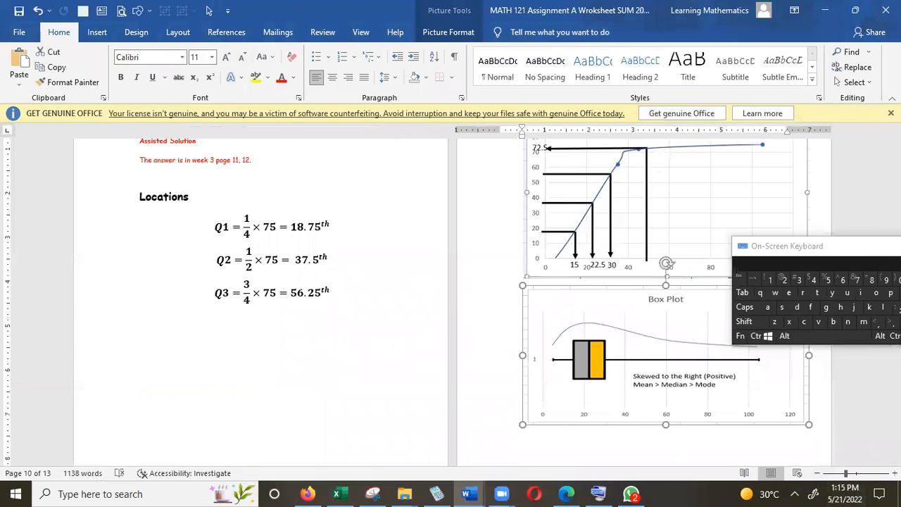
drag(895, 352, 895, 348)
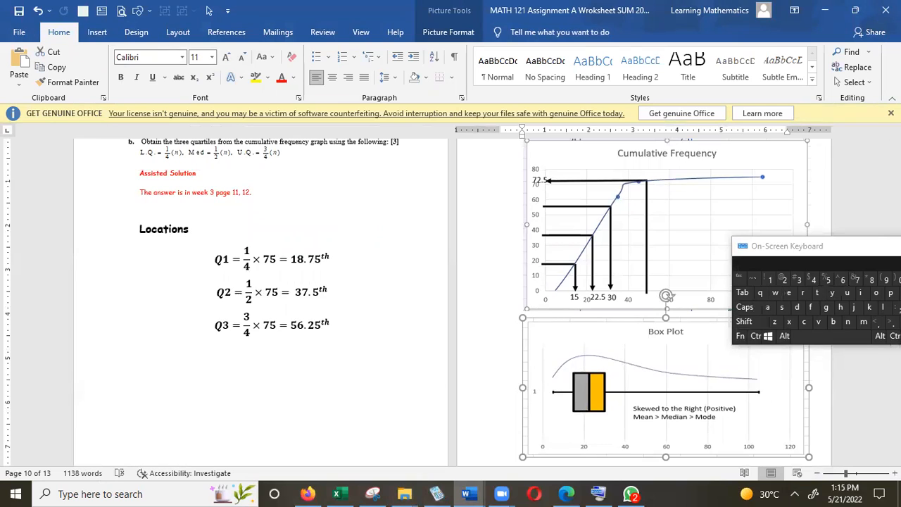
double_click(743, 246)
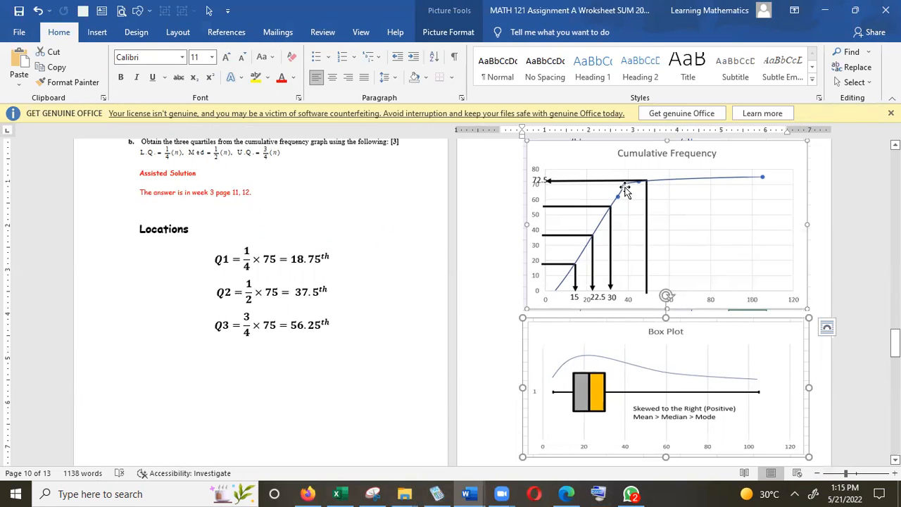